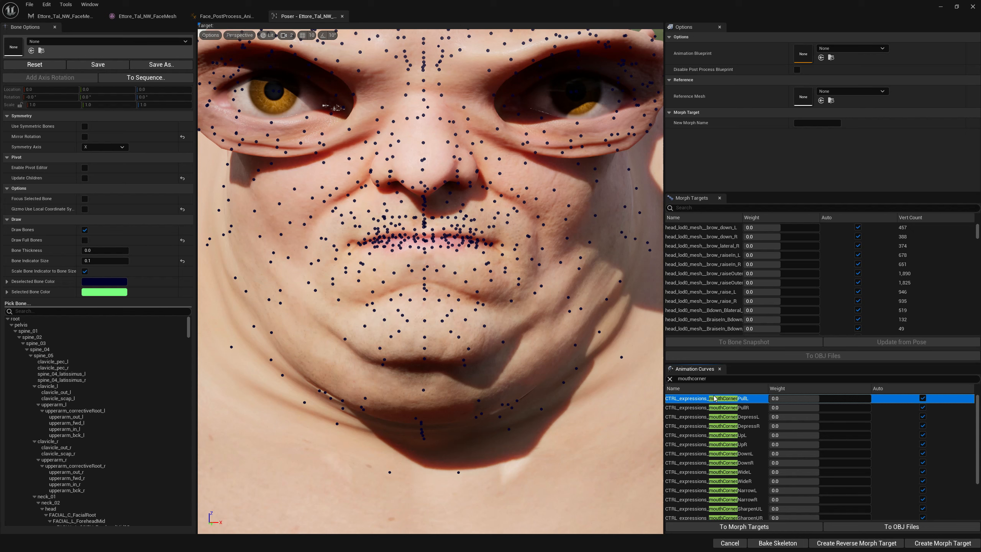
Copy the CTRL_expressions_mouthCornerPullL curve name and create a morph target from that curve with suffix _EvaluatedCurve.
right_click(750, 401)
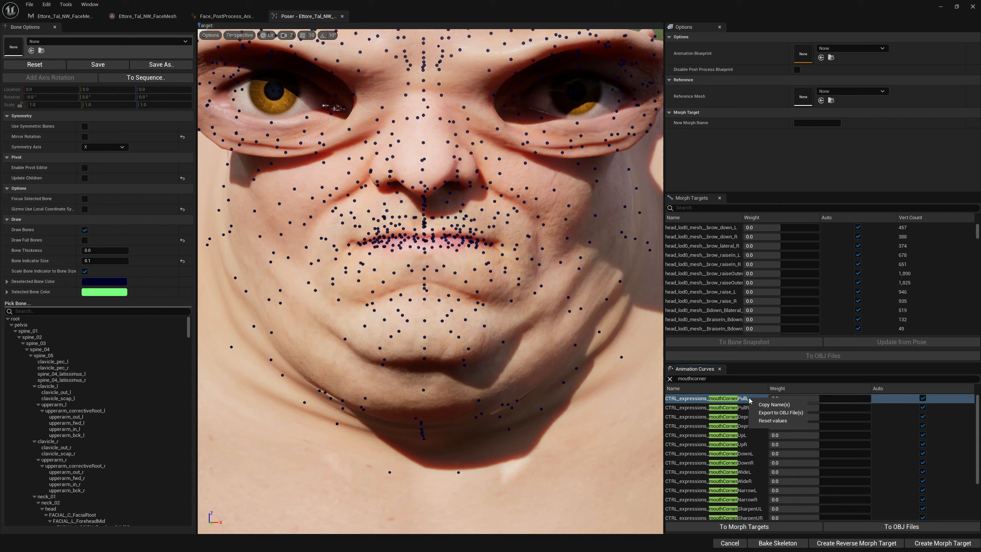
left_click(765, 404)
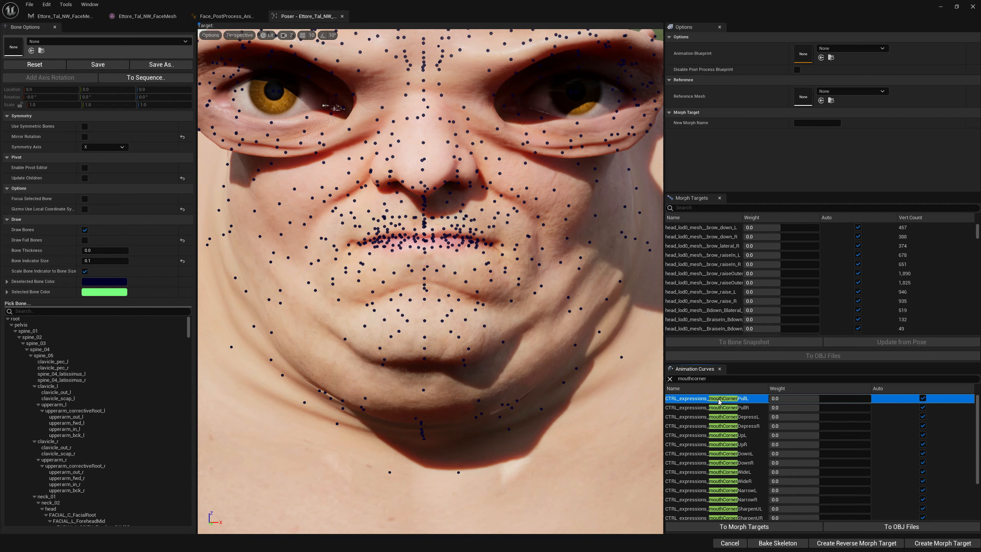
left_click(726, 528)
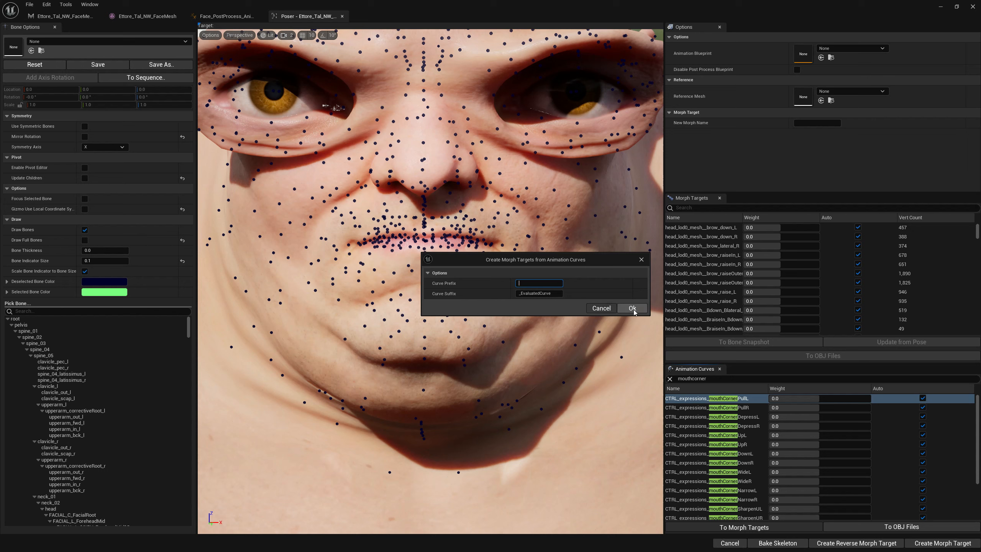
left_click(631, 309)
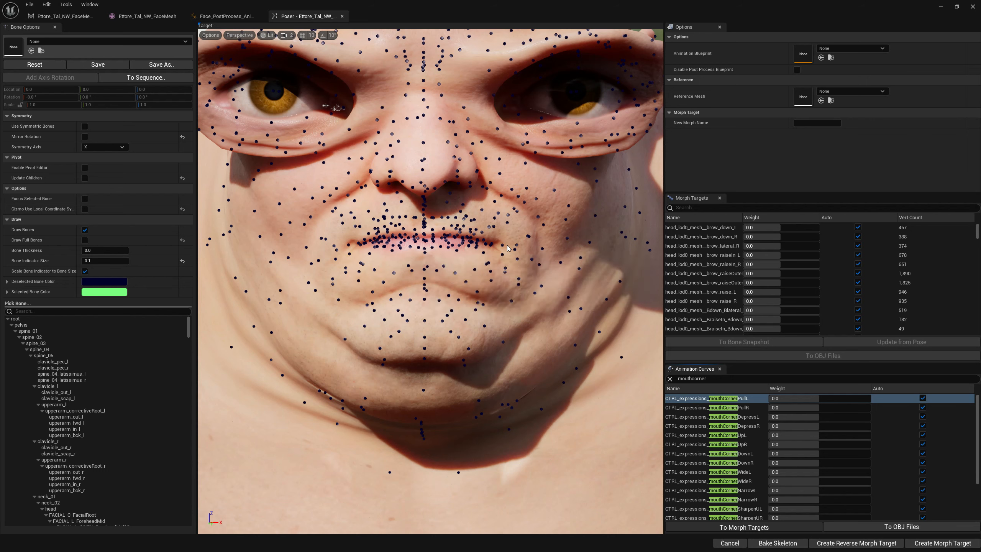
Open the new CTRL_expressions_mouthCornerPullL_EvaluatedCurve morph target for editing in the face mesh editor.
left_click(54, 18)
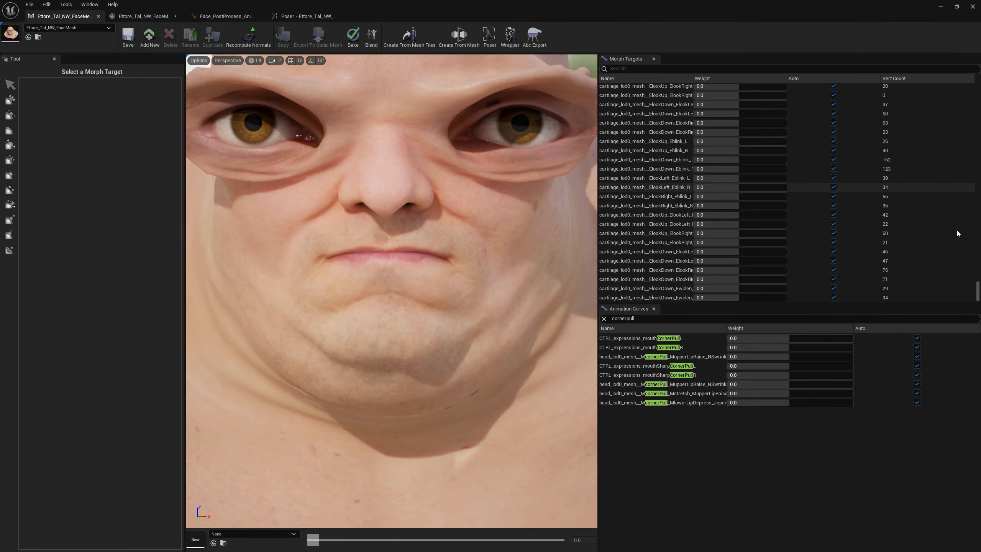
left_click(649, 298)
double_click(649, 300)
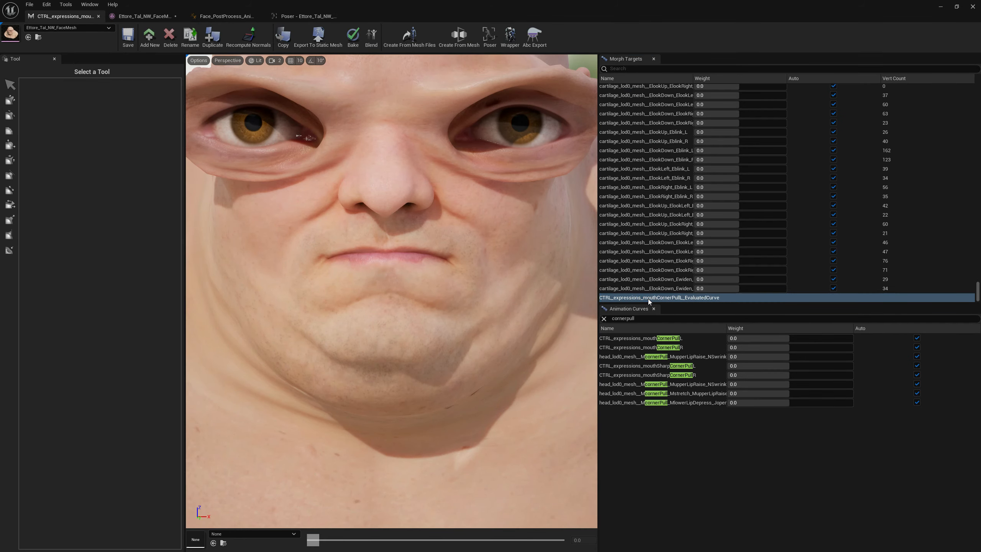
key("w")
mouse_move(496, 280)
right_mouse_down()
mouse_move(487, 267)
mouse_move(498, 271)
mouse_move(466, 280)
right_mouse_up()
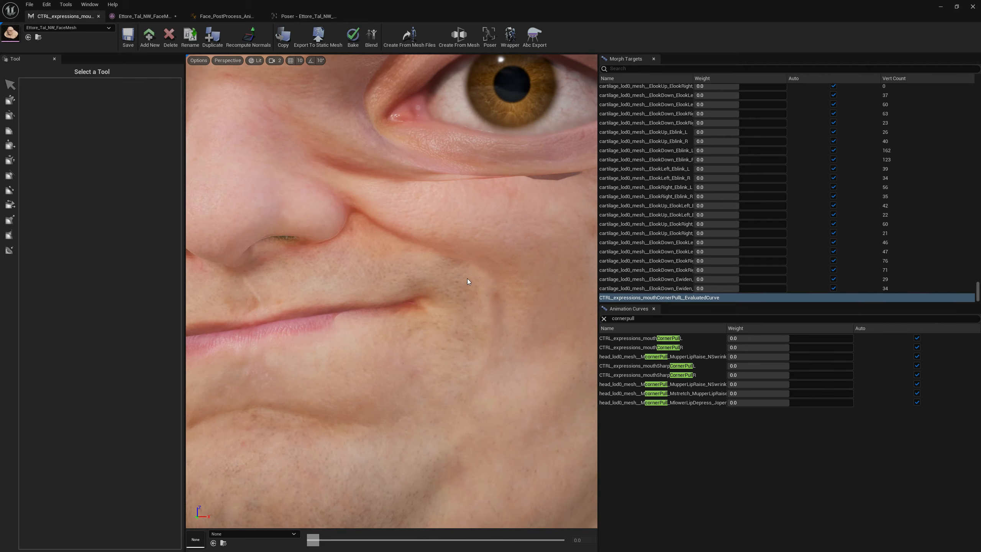
Sculpt the left mouth corner outward and upward with the Move tool at brush size 0.09, then save the mesh.
left_click(11, 99)
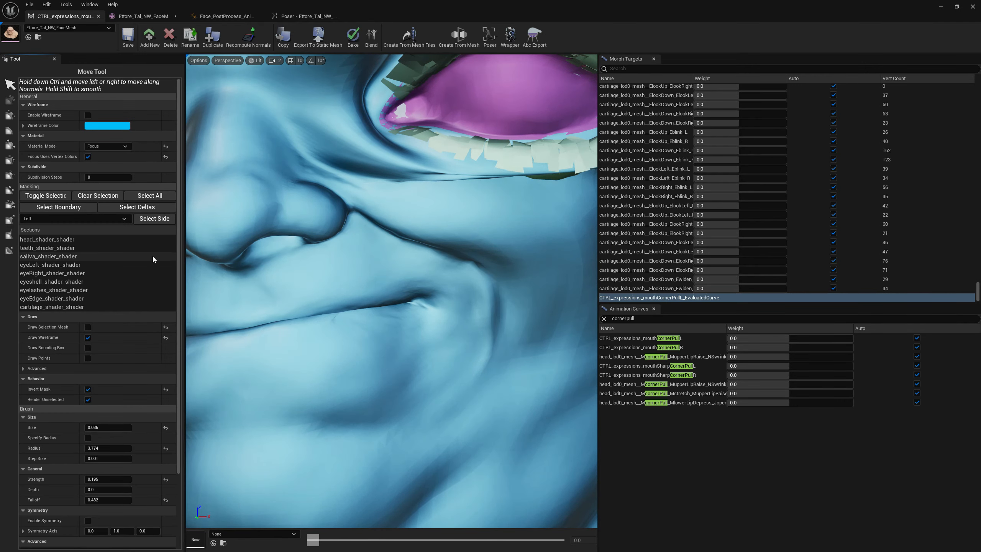
mouse_move(418, 294)
left_mouse_down()
mouse_move(439, 297)
mouse_move(426, 294)
mouse_move(435, 288)
mouse_move(418, 294)
mouse_move(433, 278)
mouse_move(407, 368)
mouse_move(396, 303)
mouse_move(416, 285)
mouse_move(389, 274)
mouse_move(456, 354)
left_mouse_up()
scroll(422, 299, "down", 4)
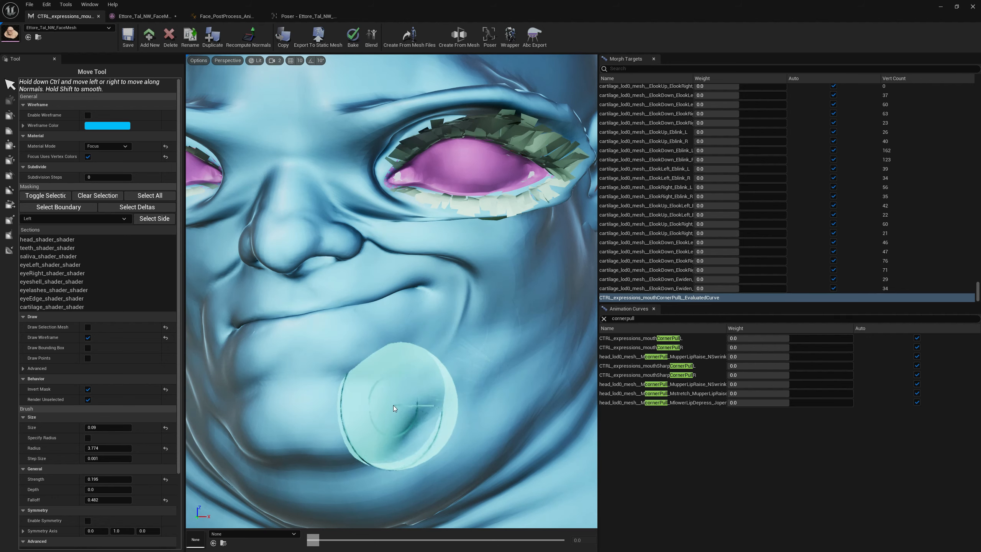
mouse_move(434, 380)
right_mouse_down()
mouse_move(478, 356)
mouse_move(429, 354)
mouse_move(420, 378)
mouse_move(431, 371)
mouse_move(455, 412)
mouse_move(455, 402)
mouse_move(485, 408)
right_mouse_up()
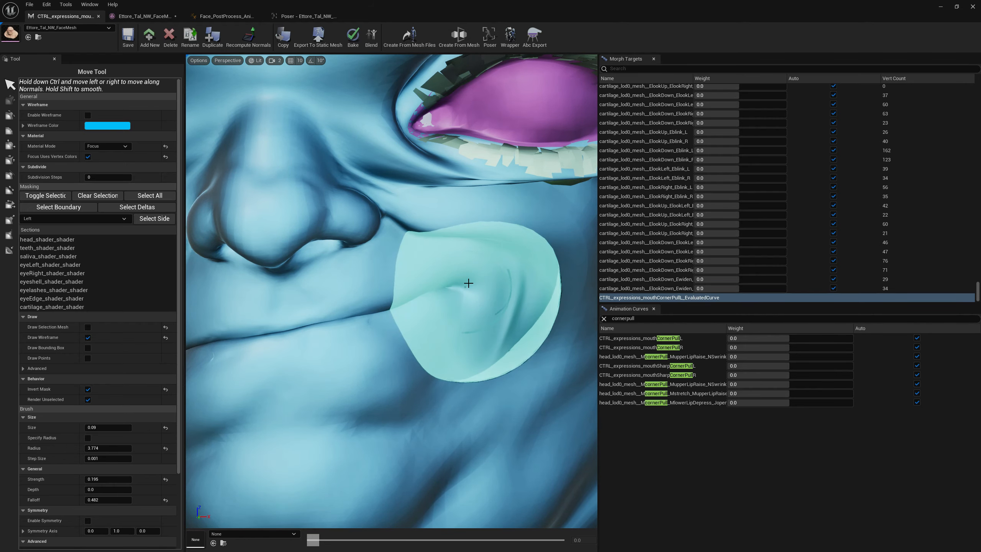
mouse_move(468, 283)
left_mouse_down()
mouse_move(482, 267)
mouse_move(471, 274)
left_mouse_up()
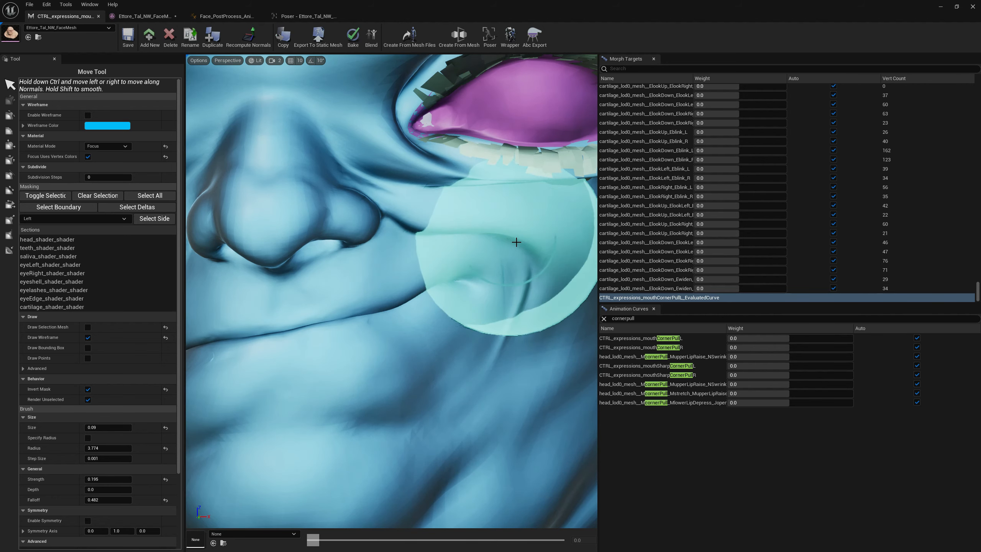
mouse_move(493, 414)
right_mouse_down("alt")
mouse_move(480, 414)
mouse_move(438, 364)
right_mouse_up("alt")
left_click_drag(438, 363, 399, 293, "alt")
middle_click_drag(398, 294, 507, 293, "alt")
left_click_drag(508, 294, 417, 285, "alt")
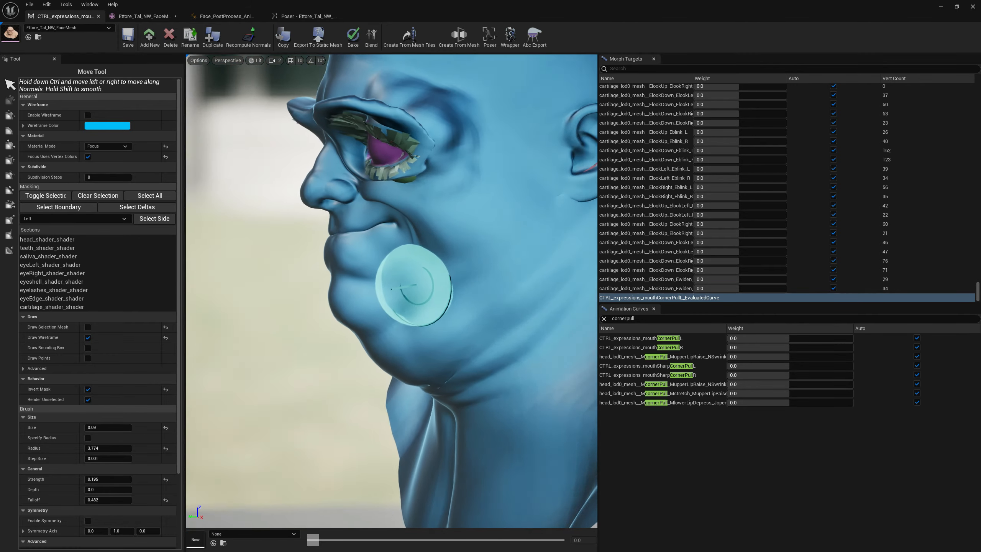
middle_click_drag(416, 285, 460, 297, "alt")
mouse_move(459, 298)
left_mouse_down("alt")
mouse_move(493, 332)
mouse_move(580, 348)
left_mouse_up("alt")
mouse_move(580, 348)
middle_mouse_down("alt")
mouse_move(386, 361)
mouse_move(556, 353)
mouse_move(430, 268)
middle_mouse_up("alt")
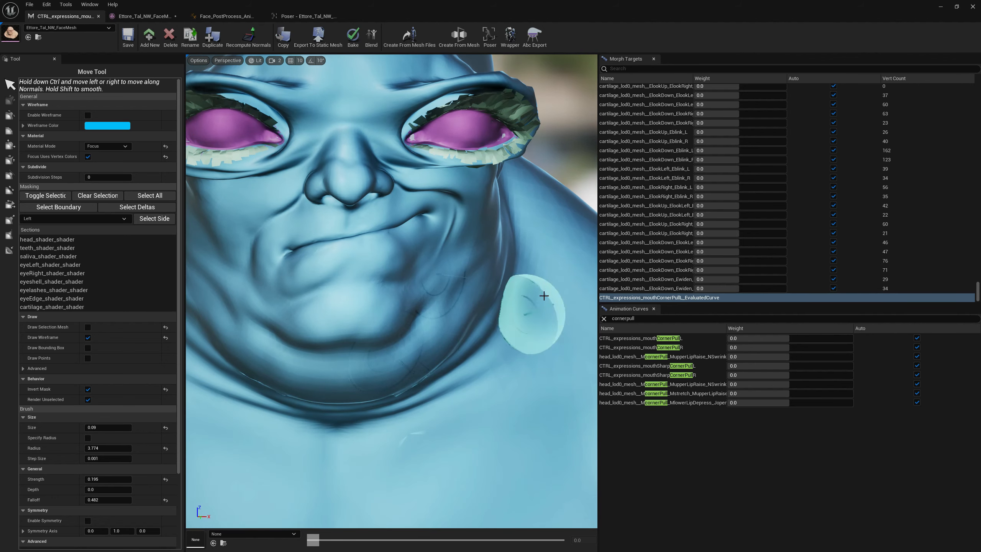
left_click(126, 41)
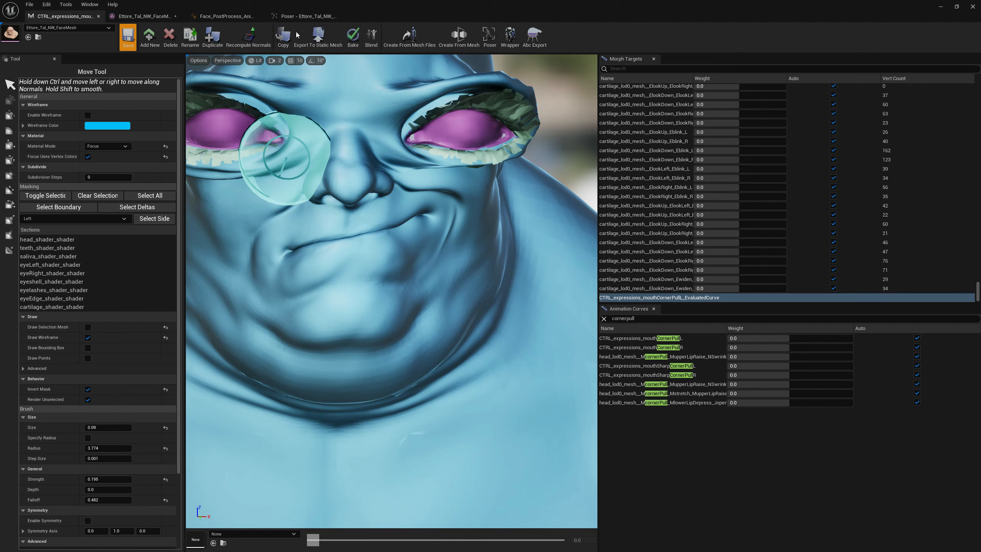
Drive the mouthCornerPullL curve weight to 1.0 in the Poser and set the current pose as the base pose.
left_click(300, 16)
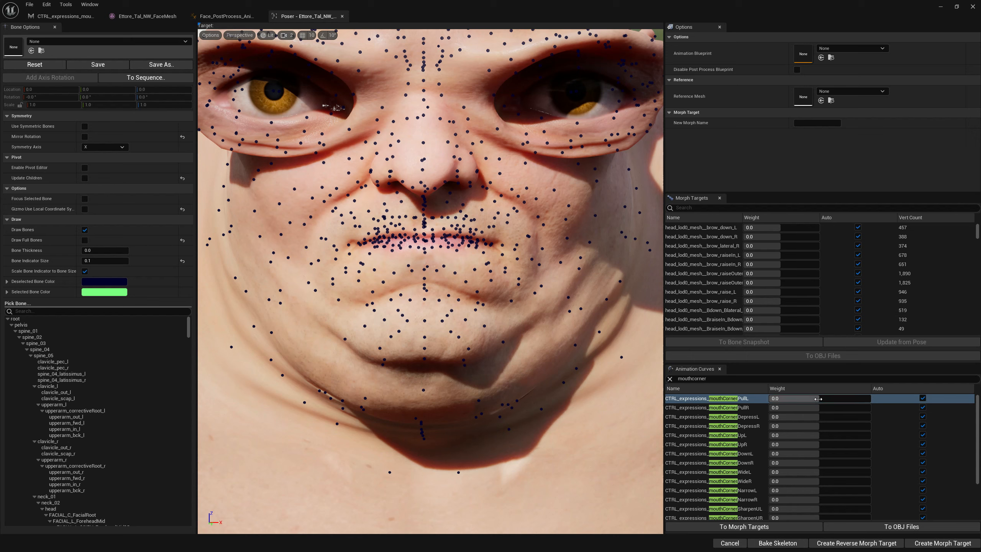
left_click_drag(818, 398, 871, 399)
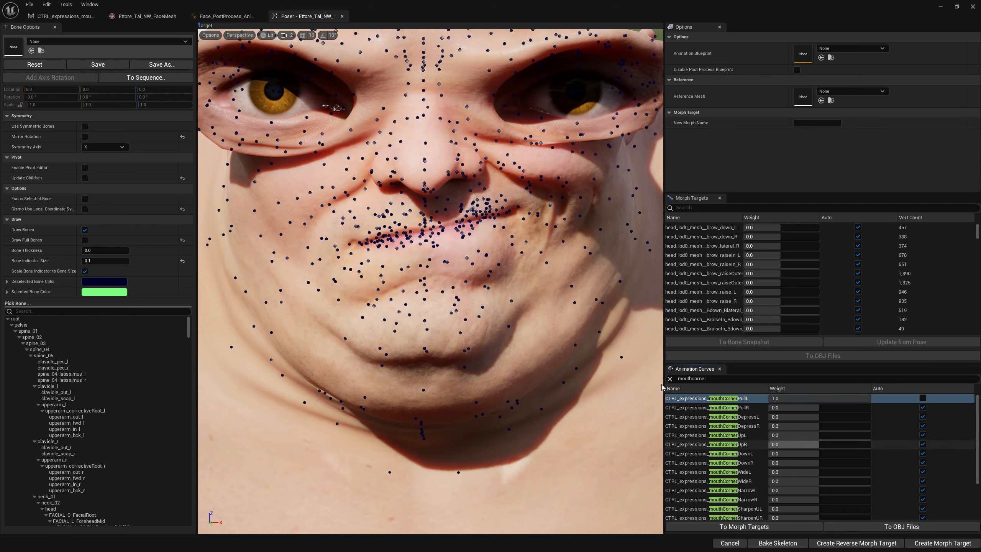
left_click(66, 4)
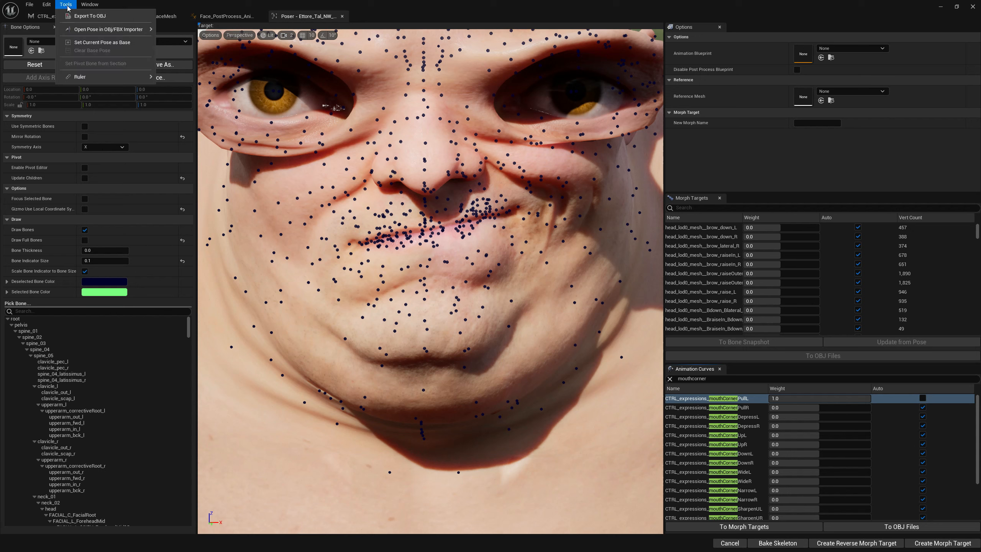
left_click(78, 44)
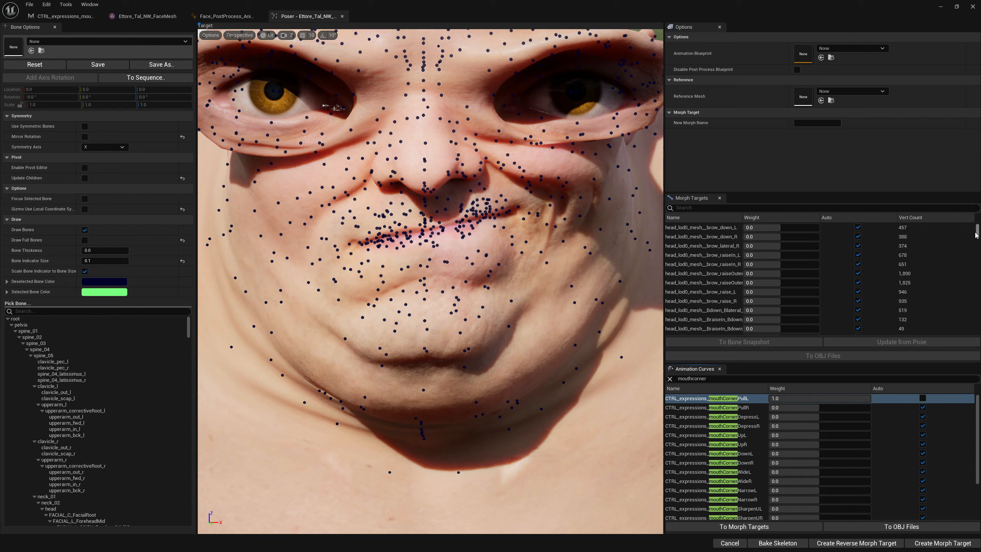
Restore Auto on the mouthCornerPullL curve and select the CTRL_expressions_mouthCornerPullL morph target.
left_click_drag(977, 232, 977, 328)
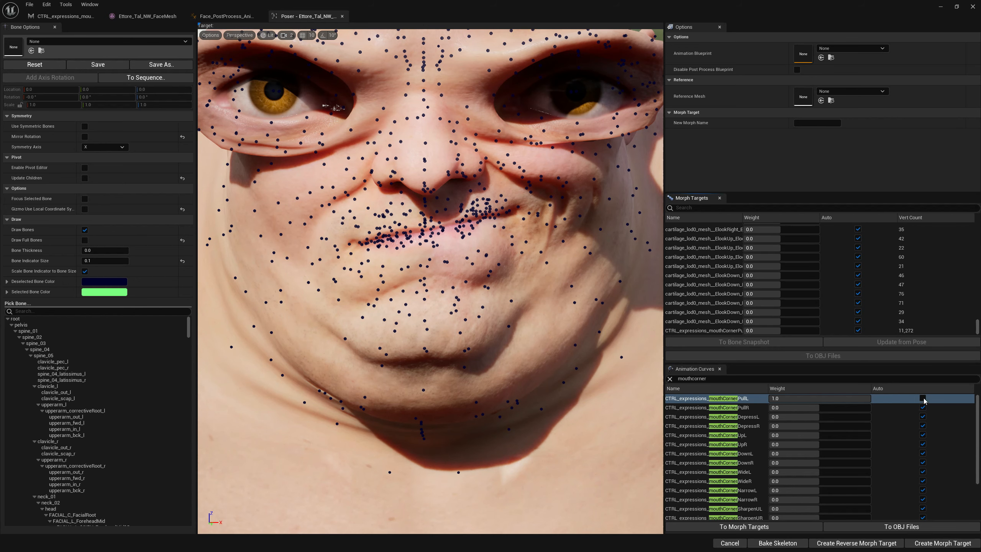
left_click(923, 398)
left_click(740, 331)
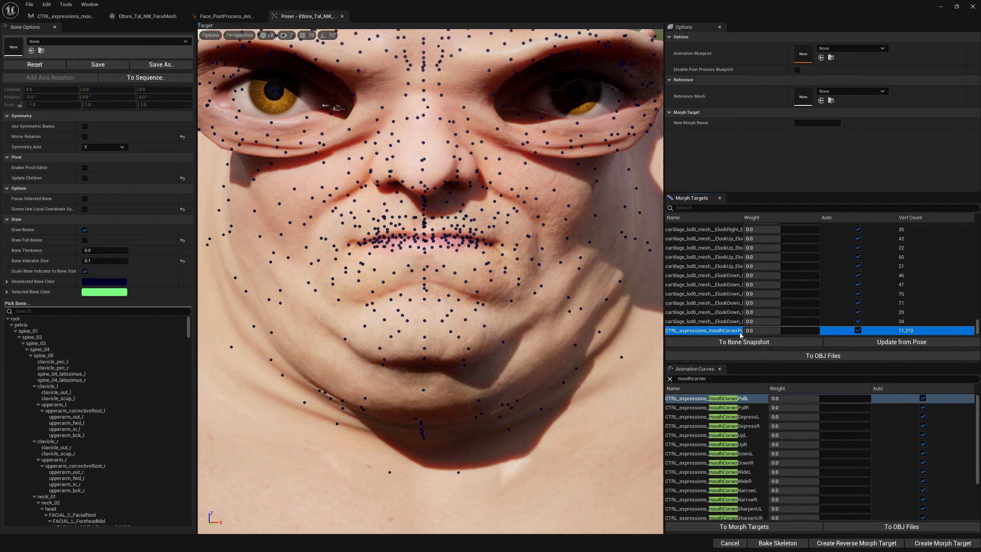
mouse_move(781, 331)
left_mouse_down()
mouse_move(819, 331)
mouse_move(769, 332)
left_mouse_up()
left_click(708, 331)
Create a bone snapshot from the selected morph target with start bone head and save it as BoneSnapshot_MouthCornerPull.
left_click(738, 344)
left_click(539, 284)
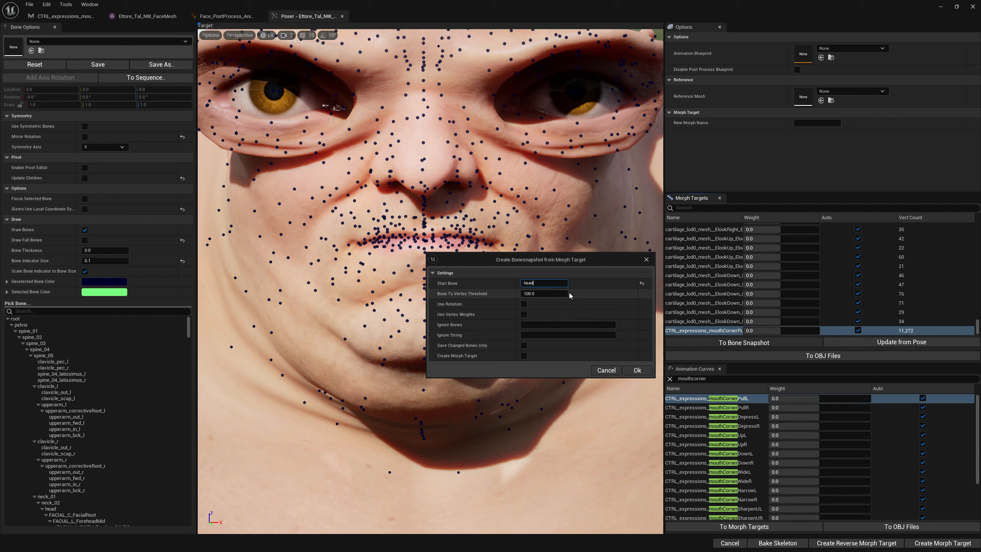
left_click(636, 370)
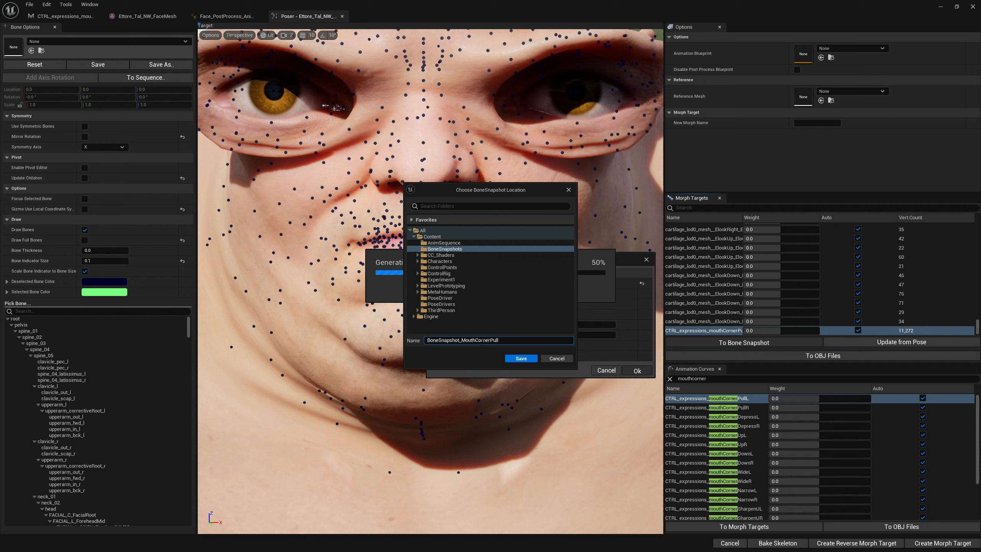
left_click(517, 359)
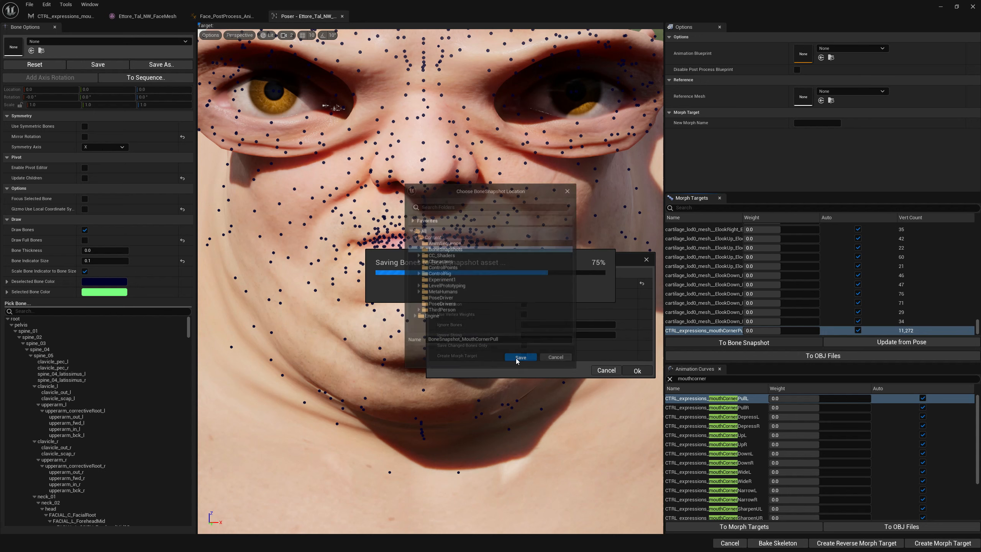
left_click(555, 287)
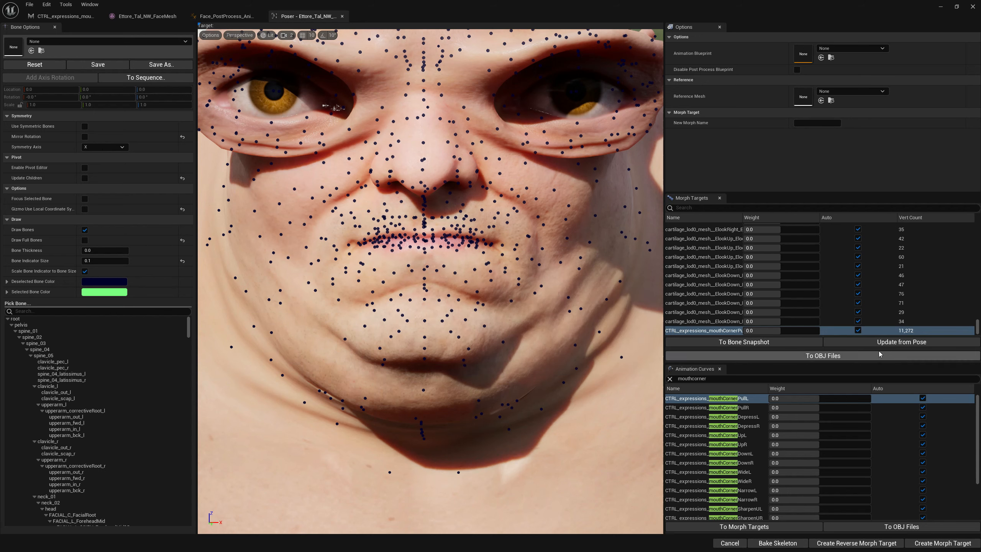
Load the BoneSnapshot_MouthCornerPull asset to preview its pose.
left_click(52, 44)
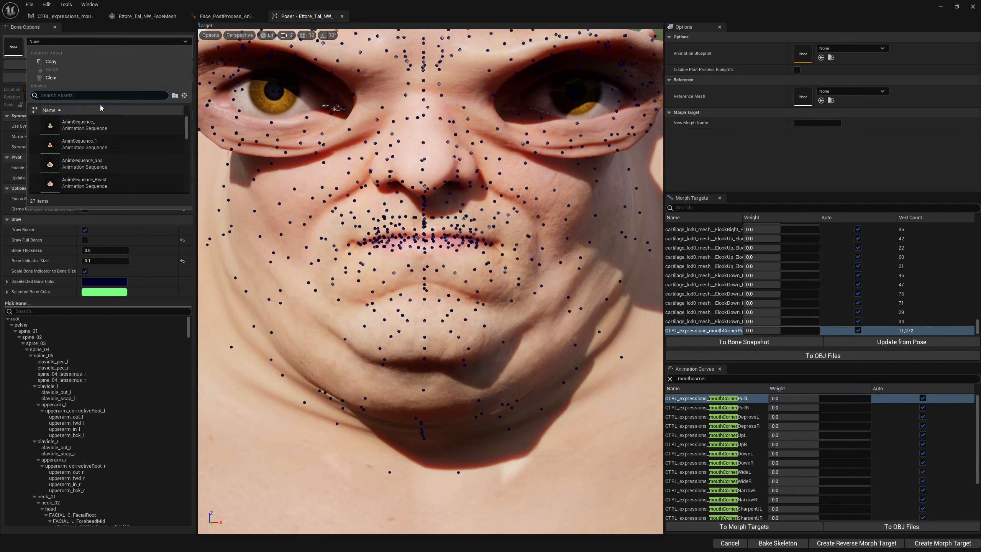
type("BoneSnapshot_MouthCornerPull")
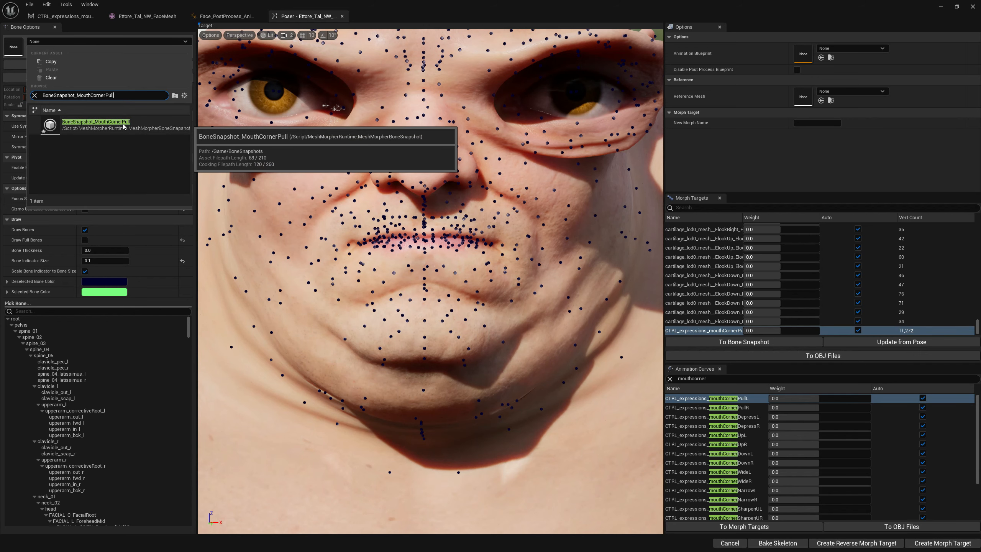
left_click(96, 125)
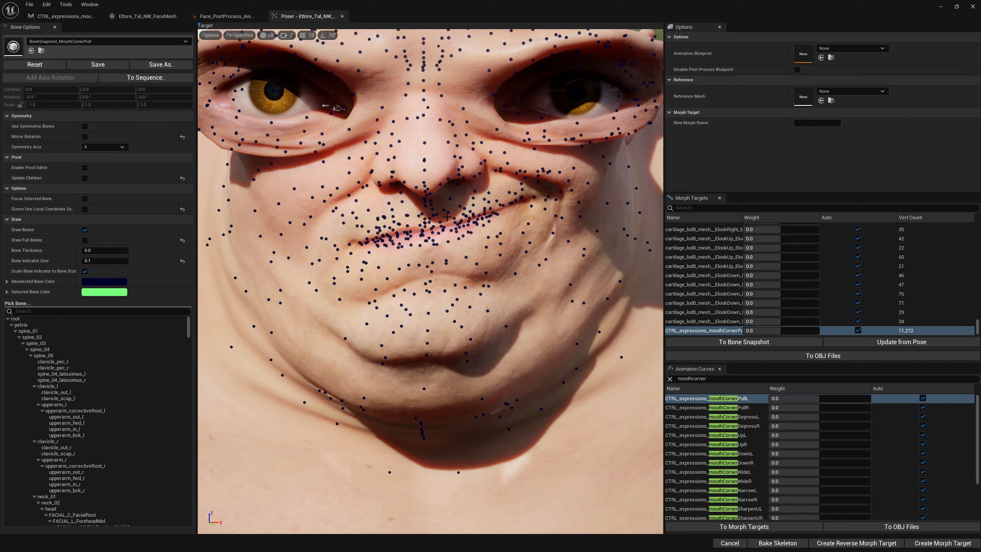
Reset the pose and compare by driving the mouthCornerPullL curve to 1.0, then restore its Auto setting.
scroll(504, 244, "down", 5)
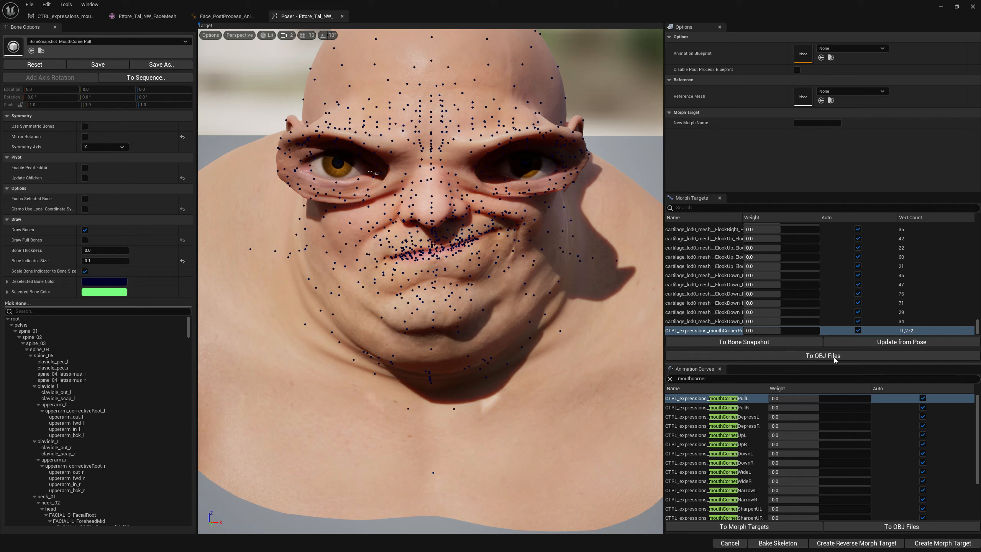
left_click(47, 64)
left_click_drag(804, 397, 869, 398)
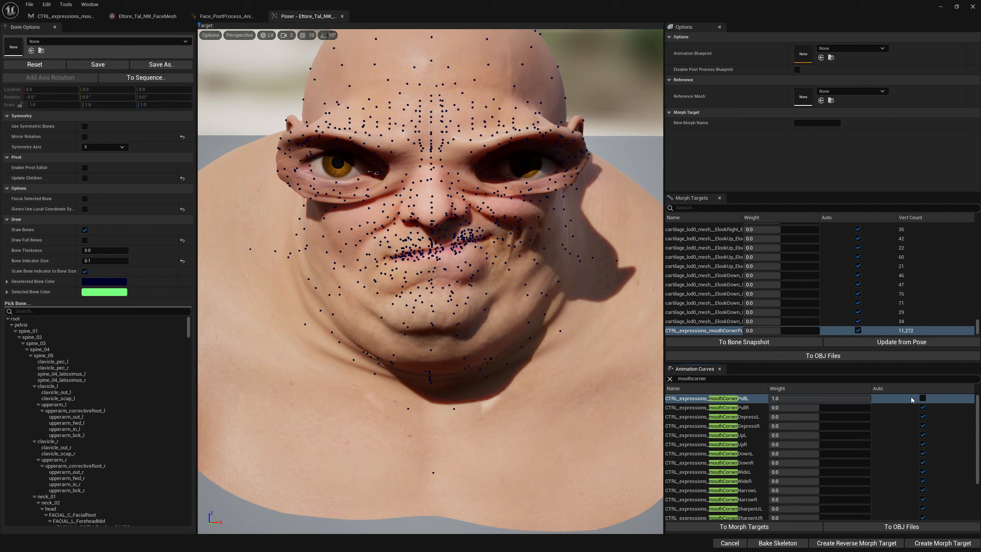
left_click(923, 399)
Reload BoneSnapshot_MouthCornerPull into the bone snapshot field.
left_click(61, 41)
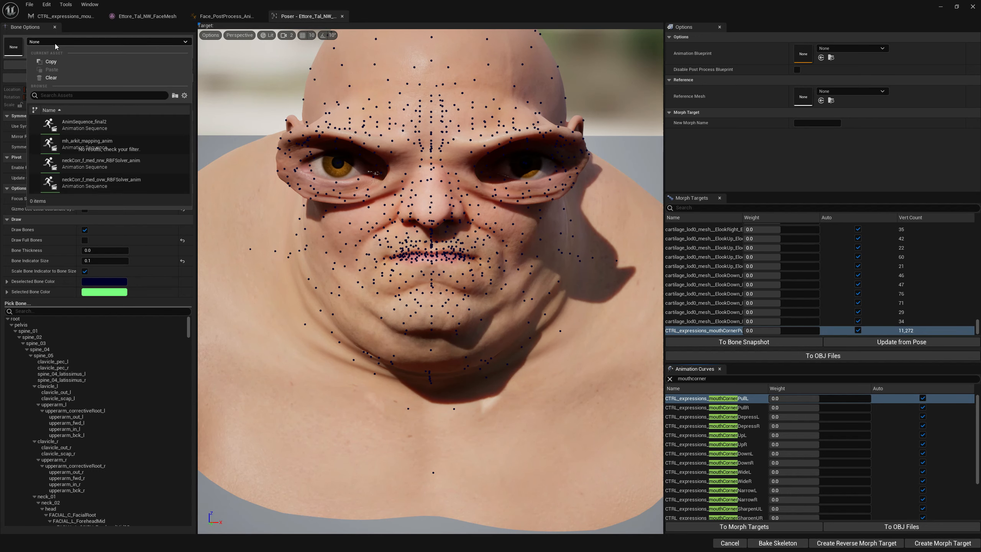
type("BoneSnapshot_MouthCornerPull")
left_click(105, 123)
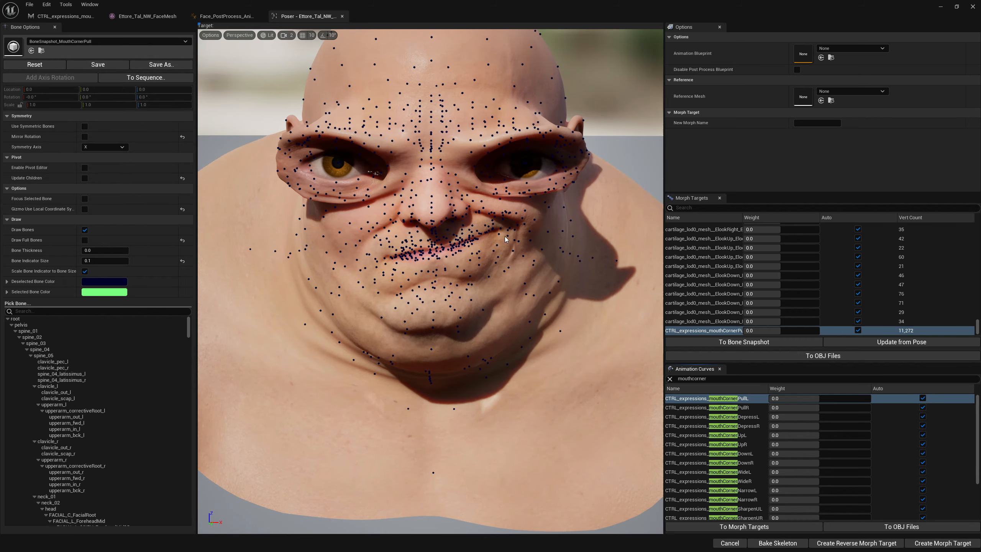
Inspect the mouth-corner deformation and lip bones of the snapshot pose from several angles.
right_click_drag(505, 236, 504, 242)
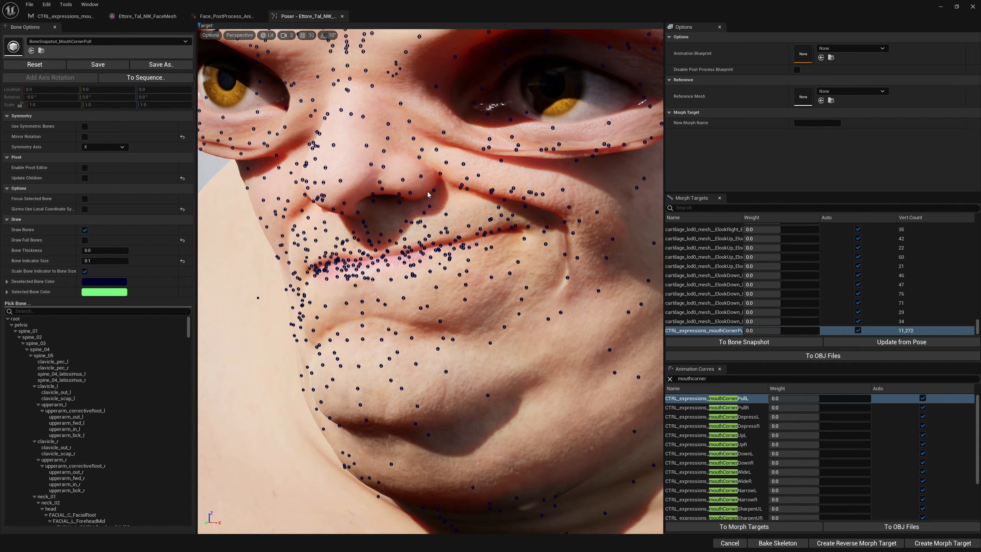
mouse_move(545, 246)
right_mouse_down()
mouse_move(537, 248)
mouse_move(551, 264)
right_mouse_up()
left_click(517, 276)
left_click(522, 254)
middle_click_drag(499, 121, 371, 161)
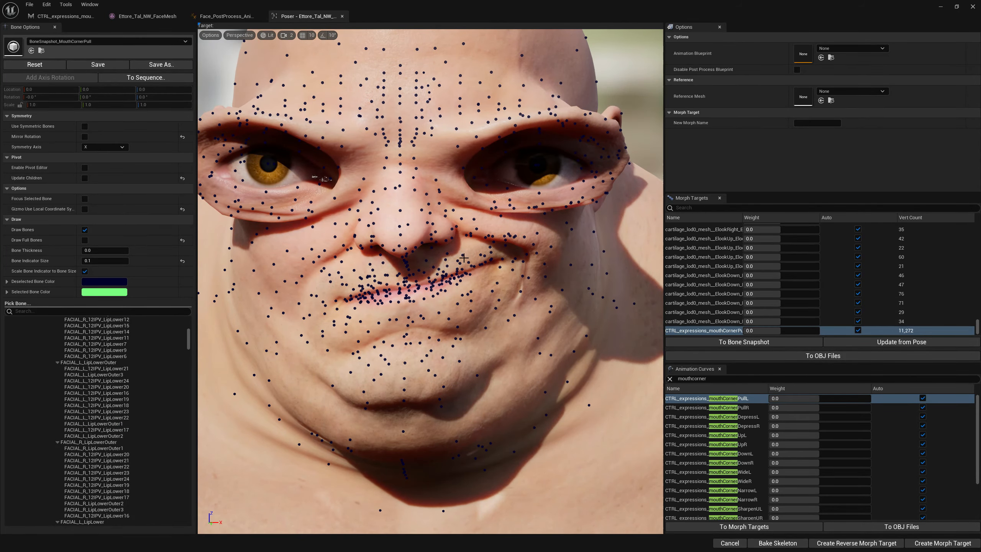
right_click_drag(542, 252, 378, 229, "alt")
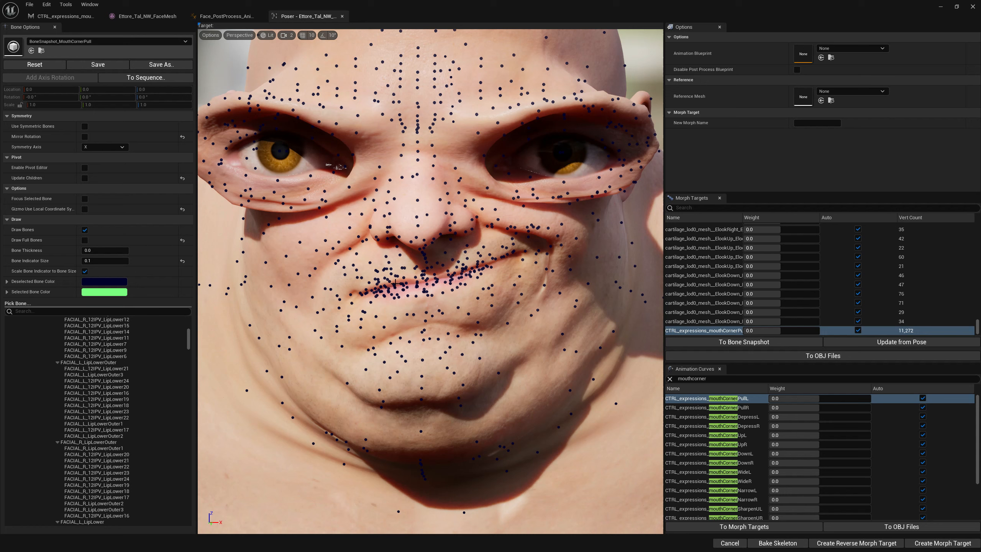
Create a bone snapshot from the base pose starting at bone head, saving it over BoneSnapshot_MouthCornerPull.
left_click(48, 5)
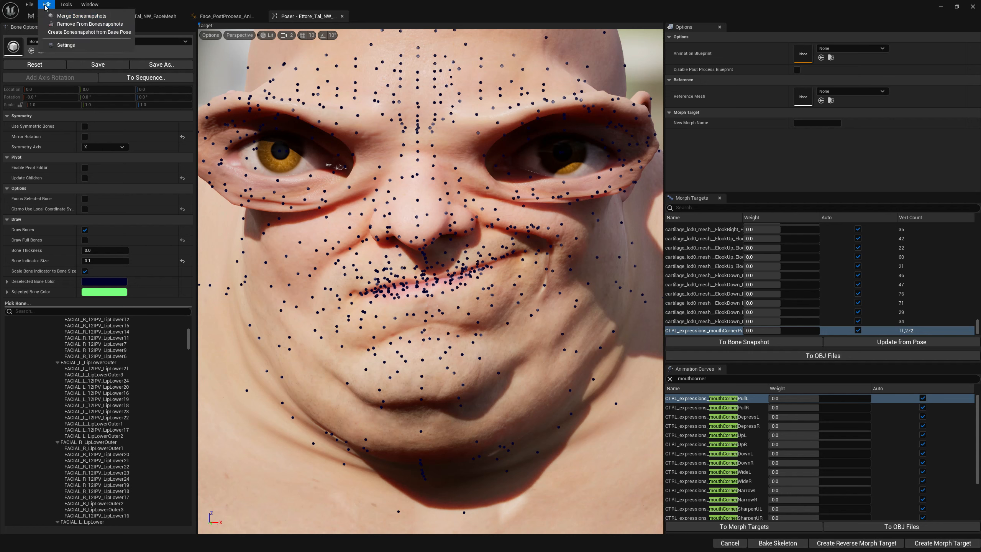
left_click(73, 32)
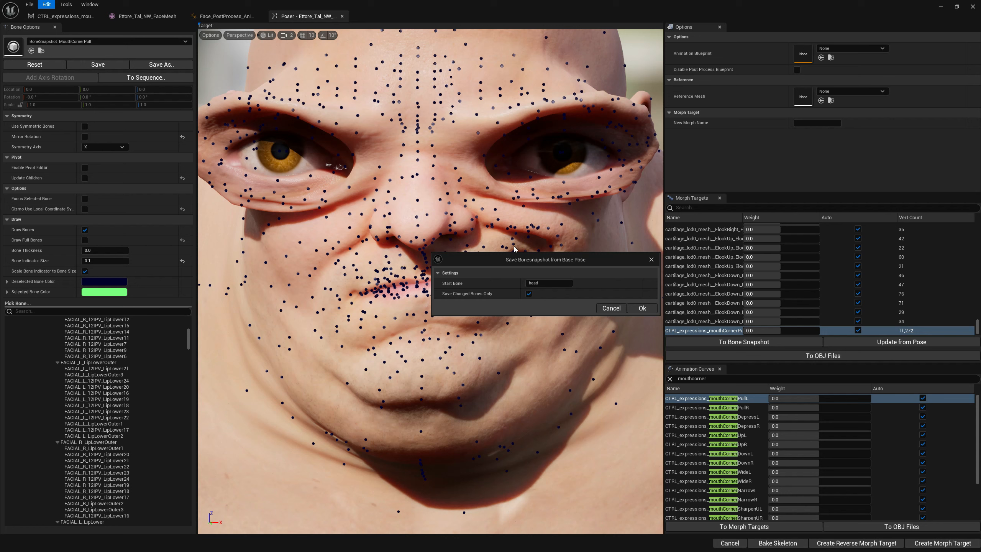
left_click(641, 309)
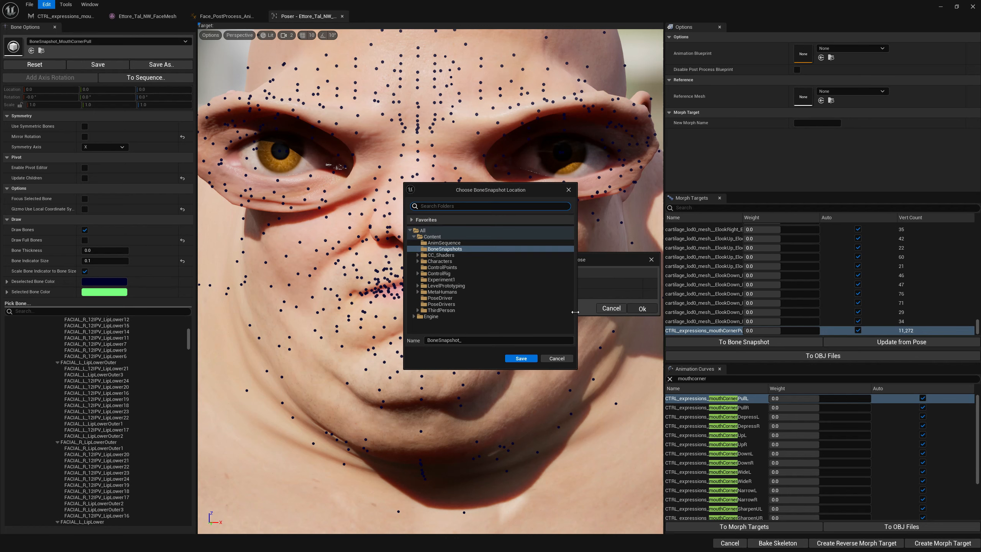
left_click(481, 342)
type("MouthCornerPull")
left_click(521, 358)
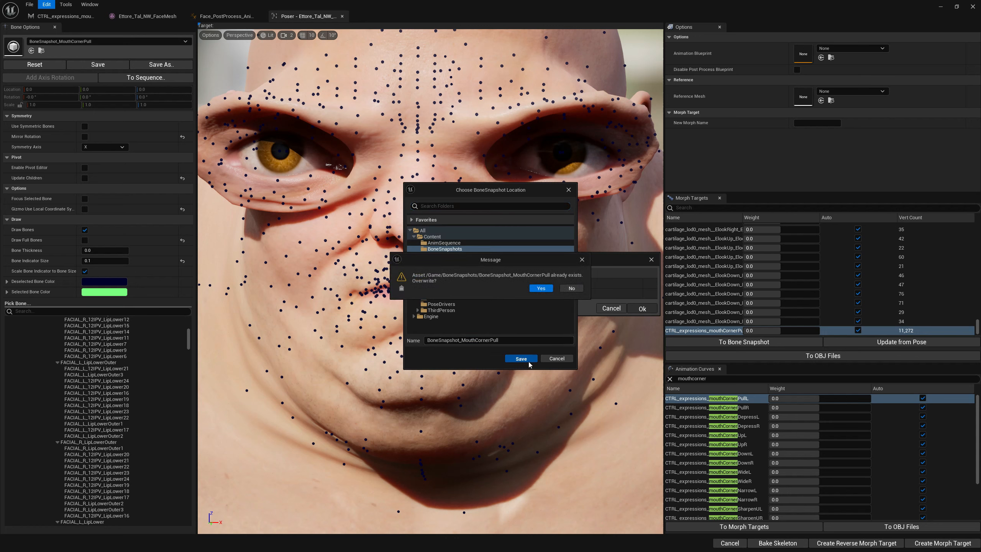
left_click(546, 291)
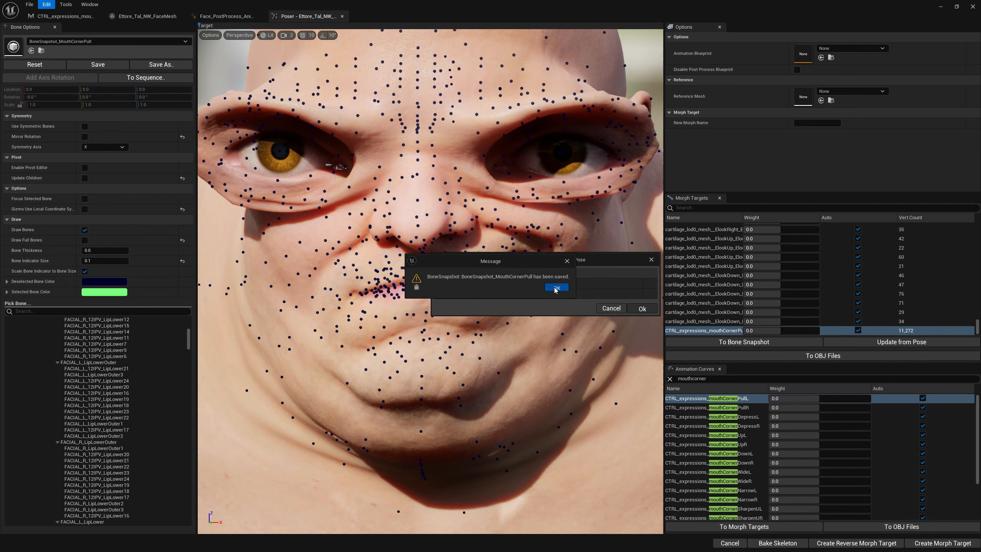
left_click(555, 288)
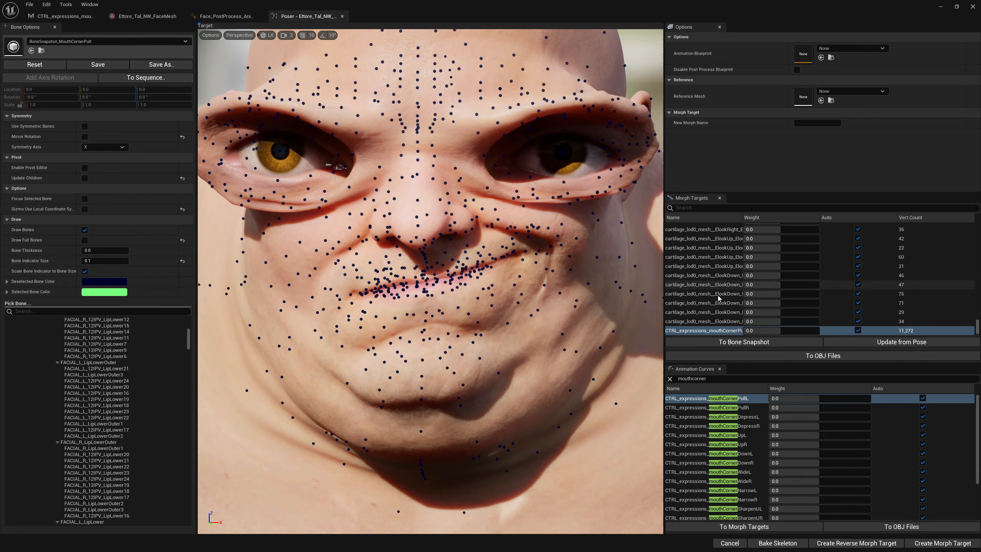
Reset the pose and, in Face_PostProcess_AnimBP's AnimGraph, move the Output Pose node to make room.
left_click(45, 66)
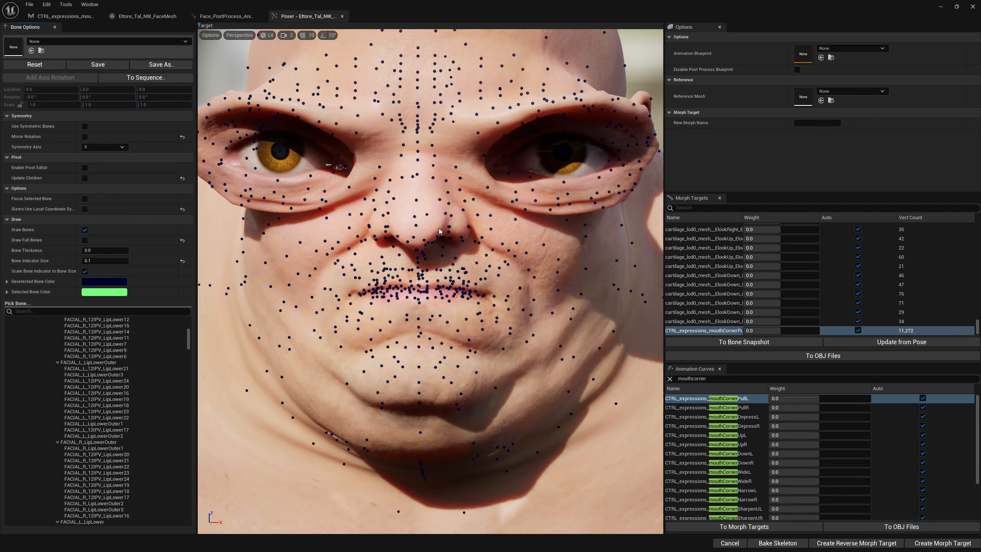
left_click(225, 16)
left_click_drag(637, 132, 686, 132)
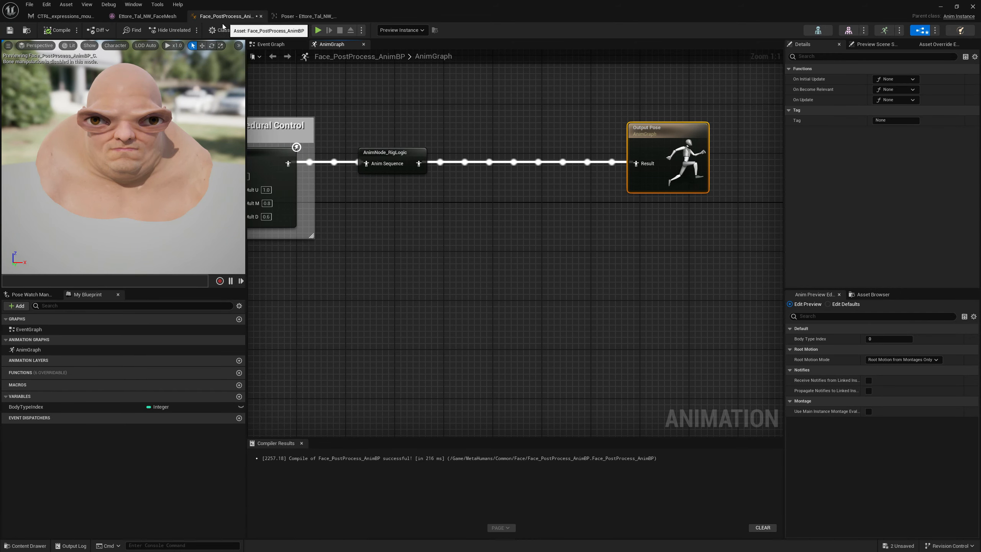
left_click_drag(672, 120, 734, 119)
Copy the CTRL_expressions_mouthCornerPullL curve name from the Poser's animation curves list.
left_click(386, 214)
right_click(386, 215)
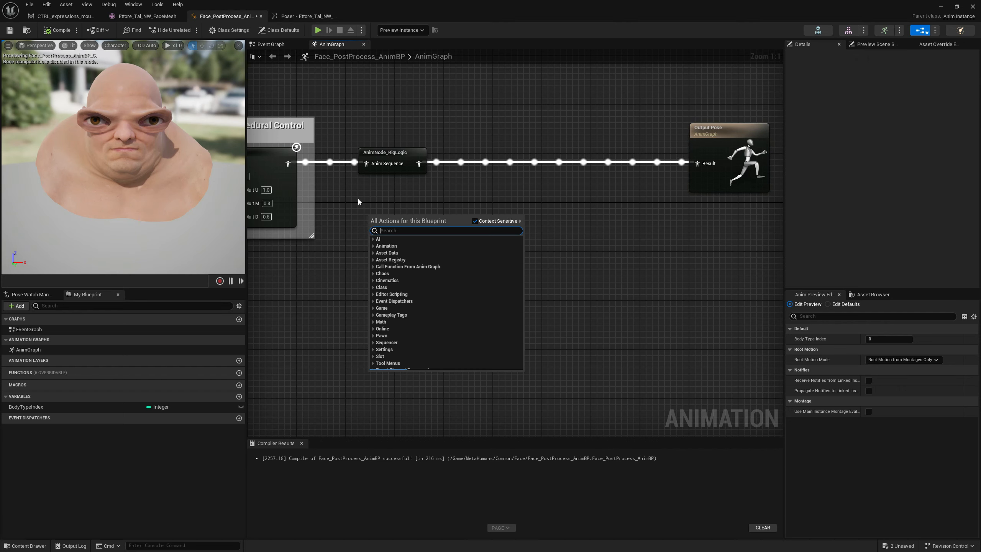
left_click(301, 19)
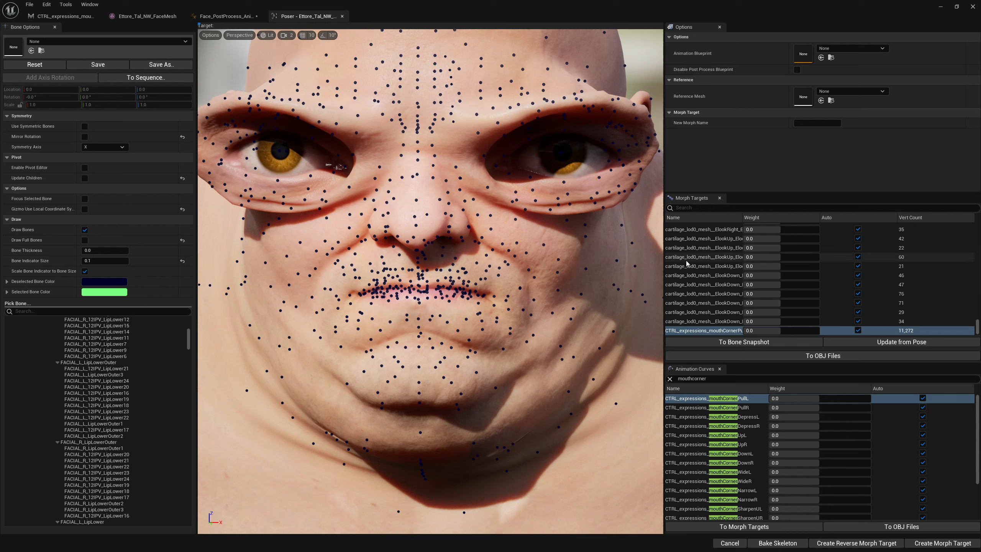
right_click(709, 401)
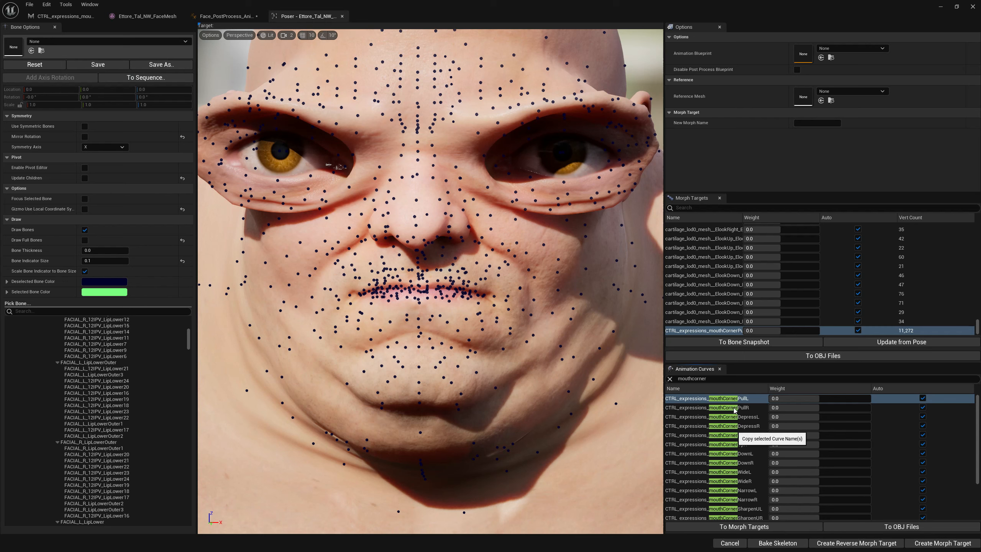
left_click(728, 402)
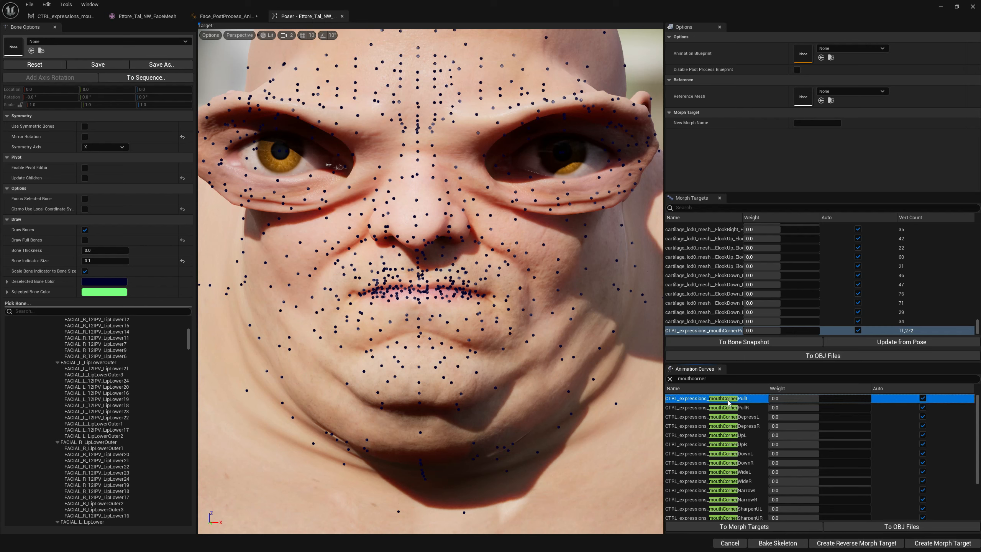
Add a Get Curve Value node to the AnimGraph with curve name CTRL_expressions_mouthCornerPullL.
left_click(226, 16)
right_click(414, 210)
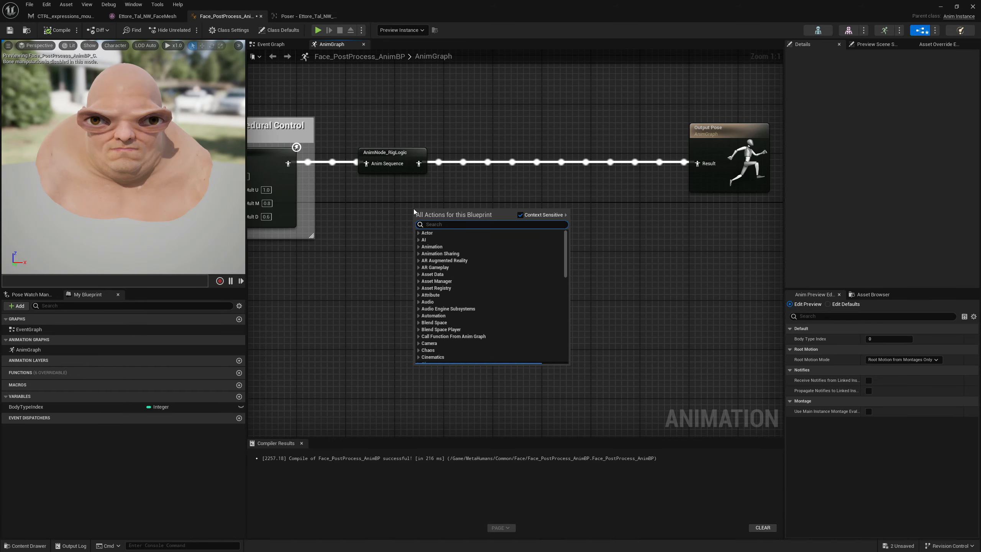
type("get curve")
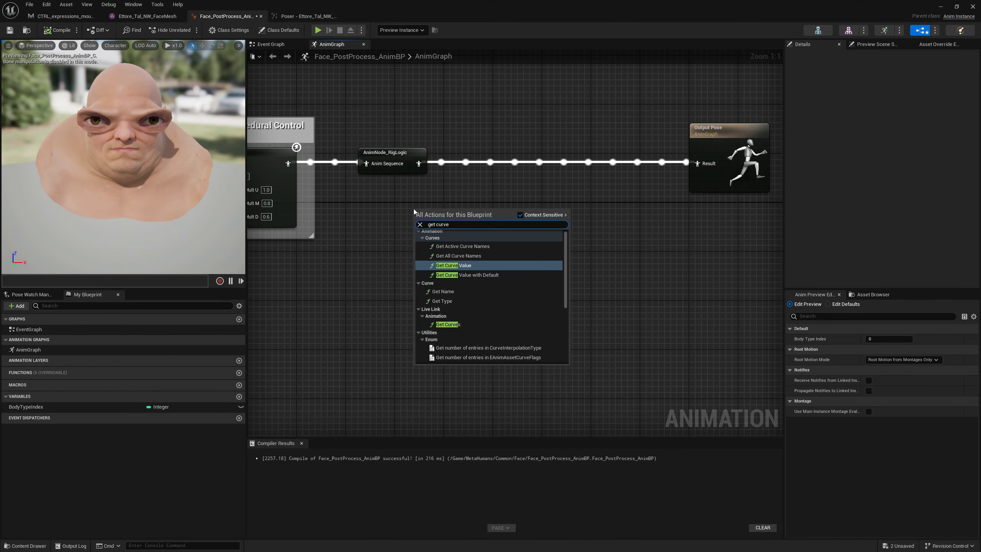
left_click(462, 266)
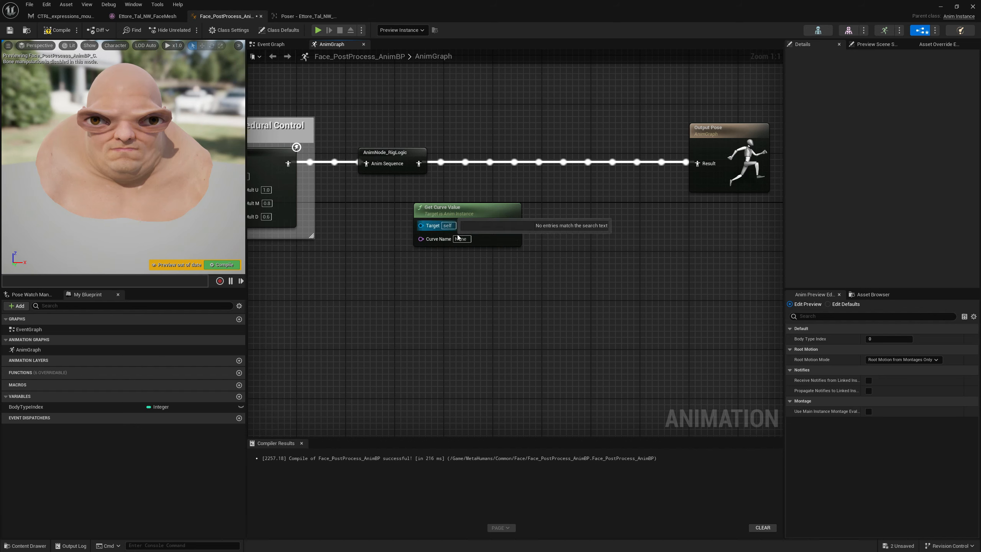
left_click(465, 239)
type("CTRL_expressions_mouthCornerPullL")
left_click_drag(477, 216, 391, 219)
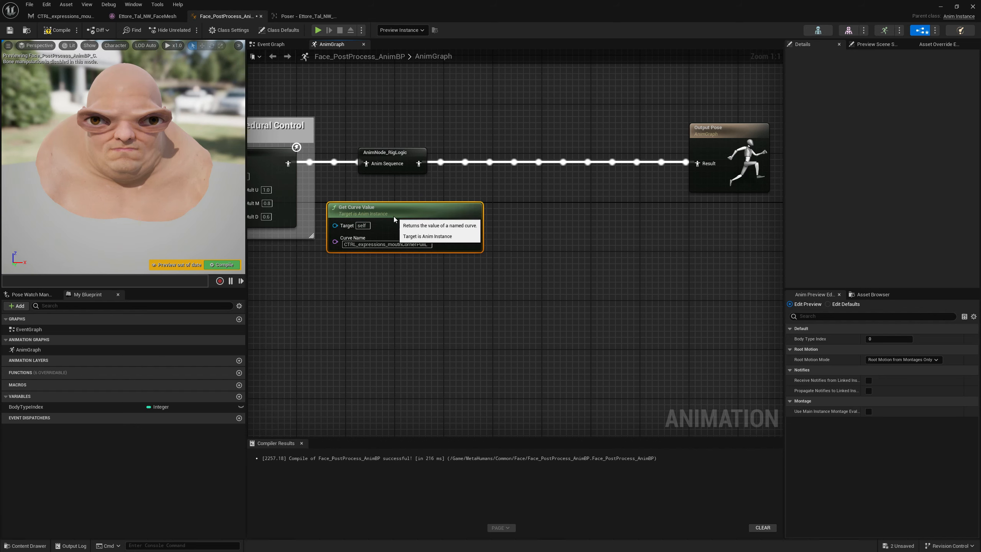
Insert a Load Bonesnapshot node into the pose chain between AnimNode_RigLogic and Output Pose.
left_click_drag(716, 137, 758, 130)
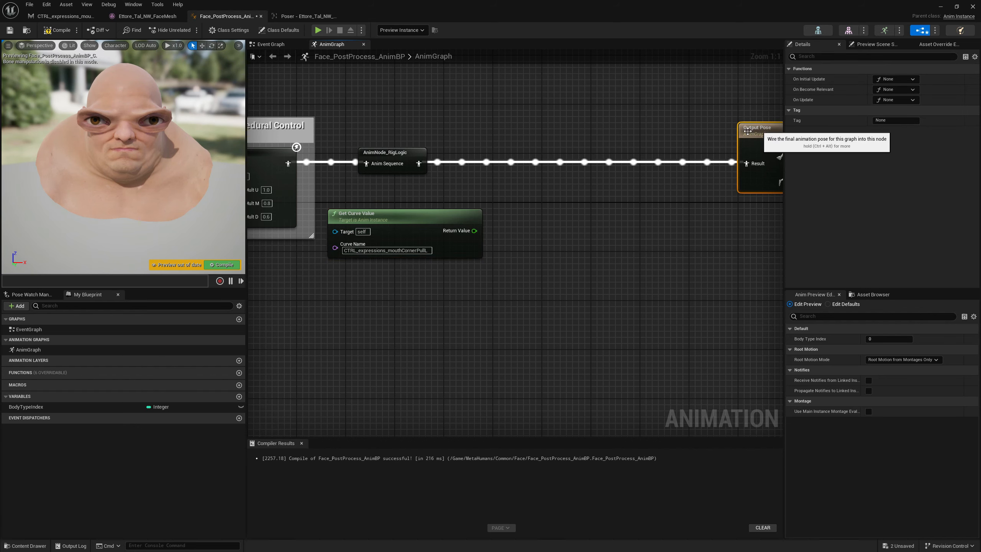
right_click(554, 185)
type("load bones")
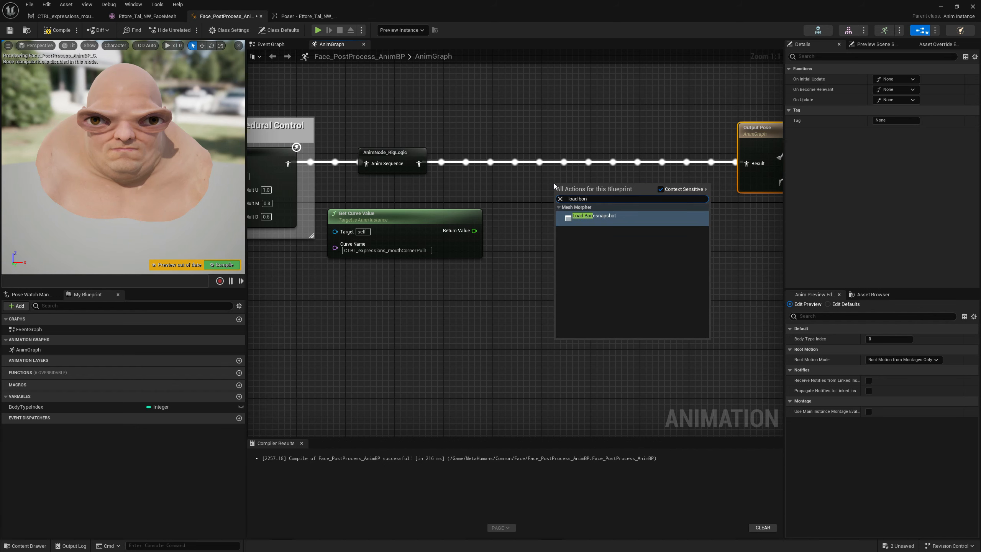
left_click(611, 221)
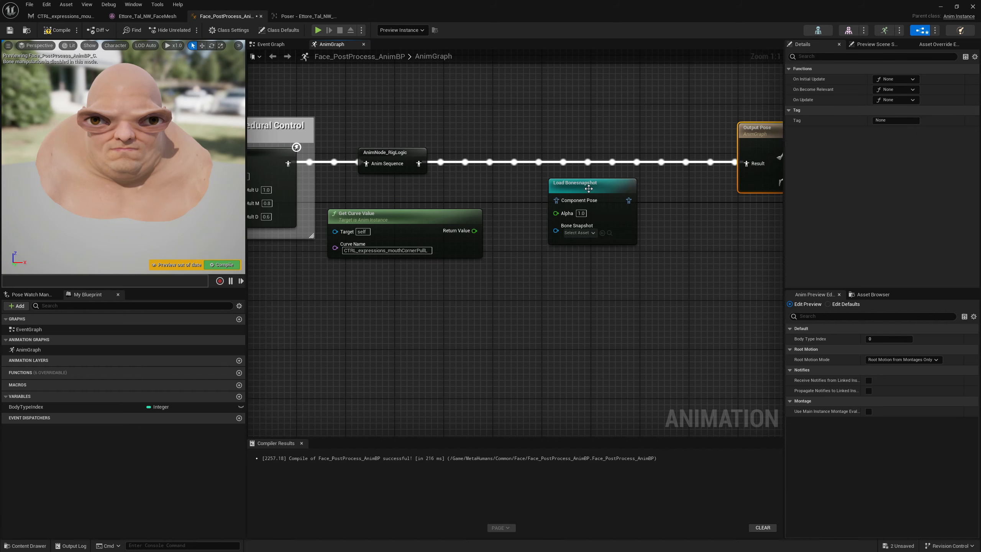
left_click_drag(590, 187, 747, 164)
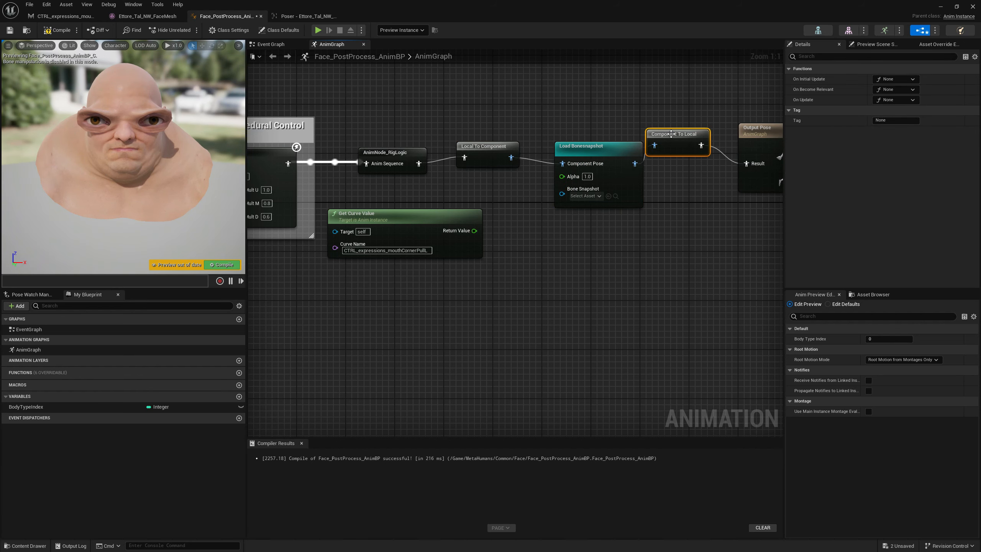
Wire the curve value into the Load Bonesnapshot Alpha and assign BoneSnapshot_MouthCornerPull as its bone snapshot.
left_click_drag(686, 133, 686, 152)
left_click_drag(476, 150, 482, 157)
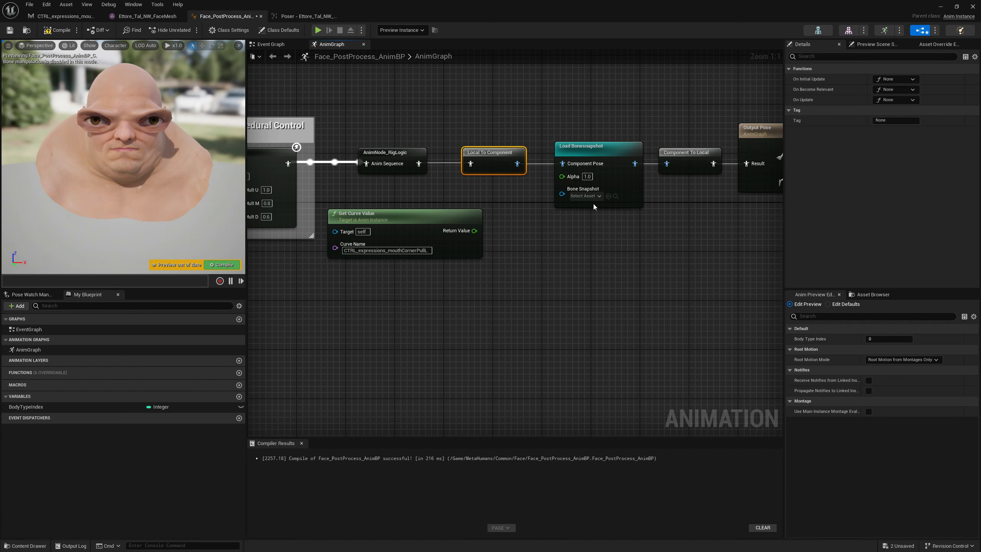
left_click_drag(475, 231, 568, 177)
left_click(586, 194)
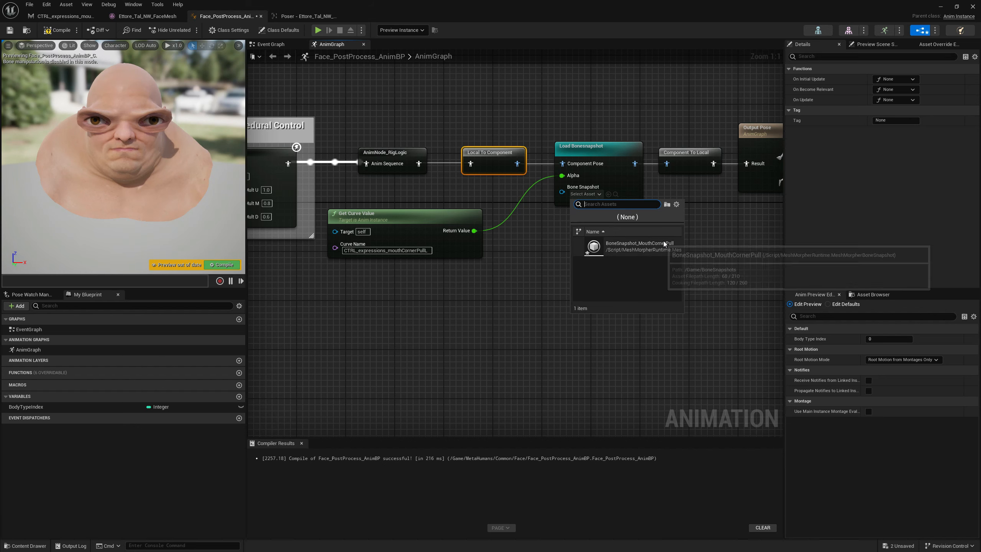
left_click(643, 249)
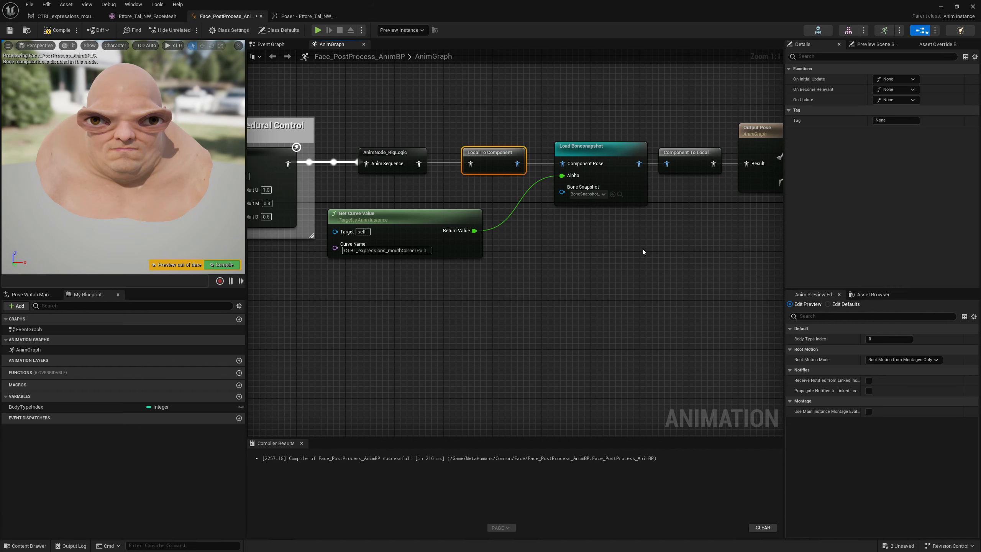
Reposition the Get Curve Value node and compile the Animation Blueprint.
left_click_drag(407, 218, 560, 225)
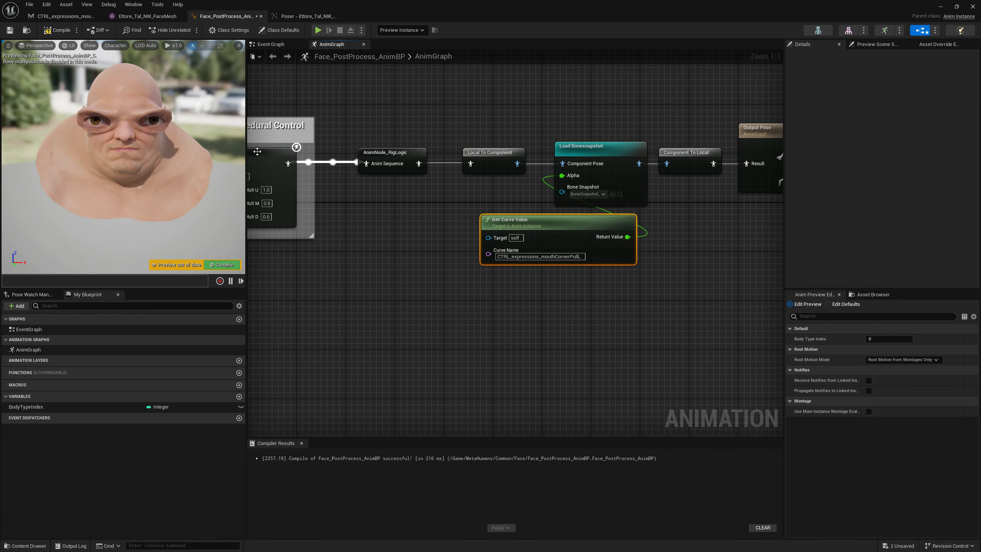
left_click(221, 265)
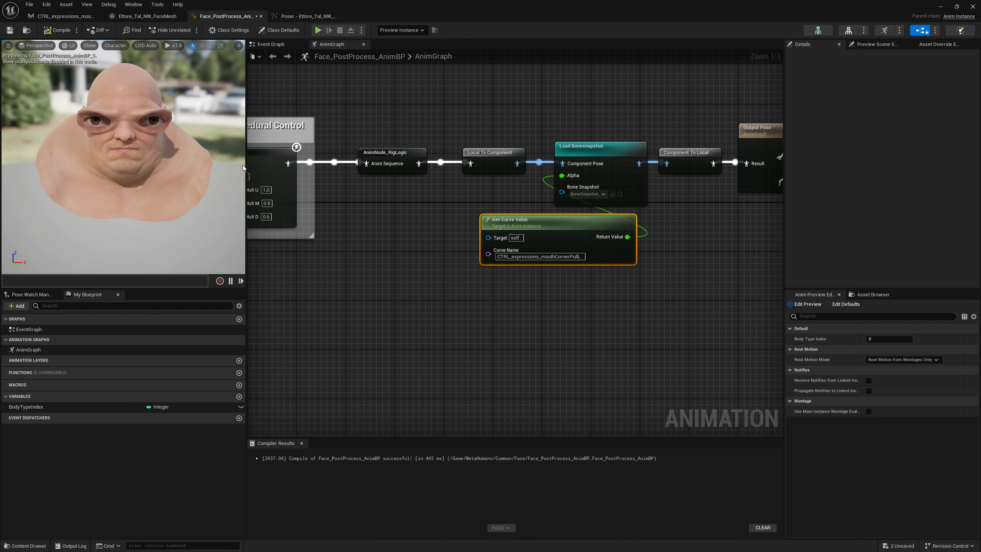
Close the Poser and reopen it on the face mesh from the mesh editor.
left_click(306, 17)
left_click(342, 16)
left_click(50, 18)
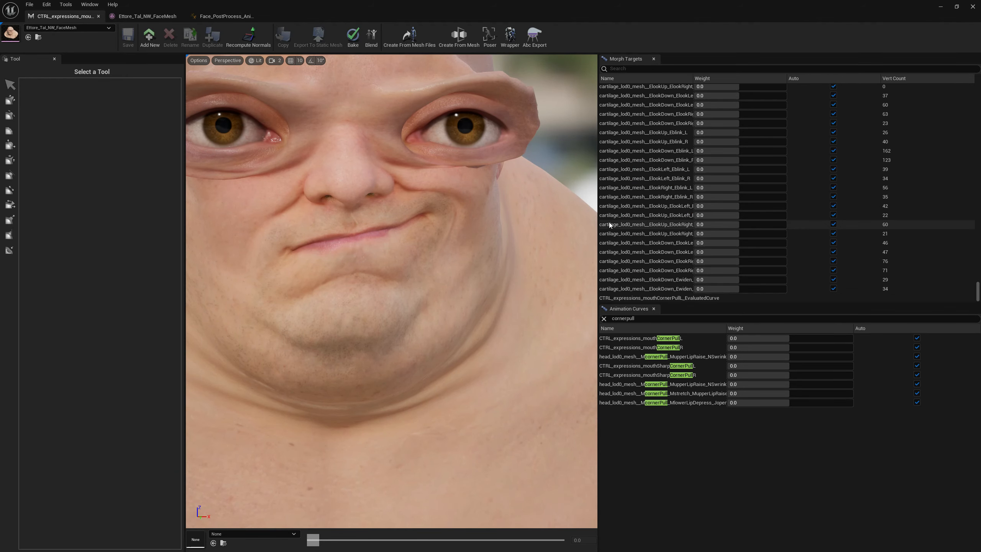
left_click(671, 300)
right_click(670, 300)
left_click(712, 313)
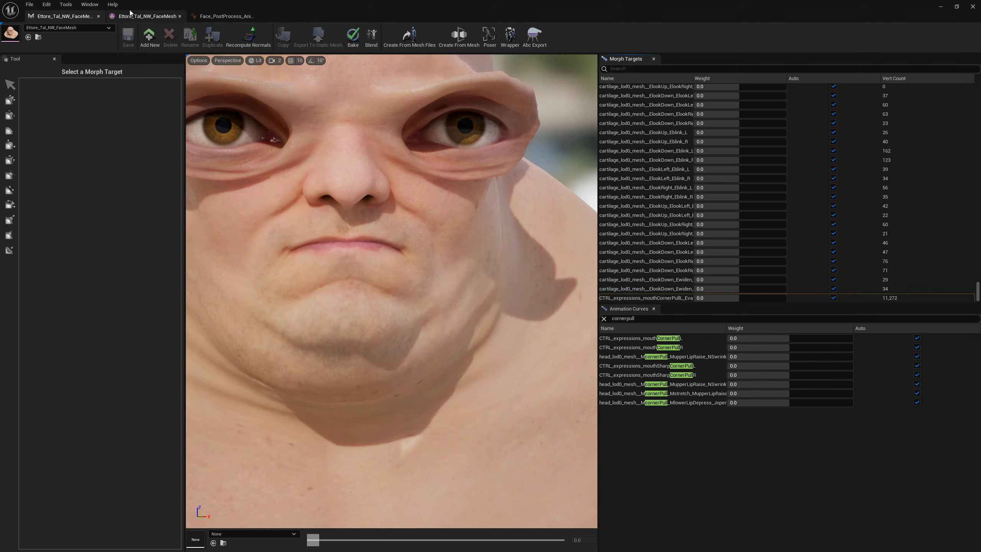
left_click(145, 16)
left_click(50, 18)
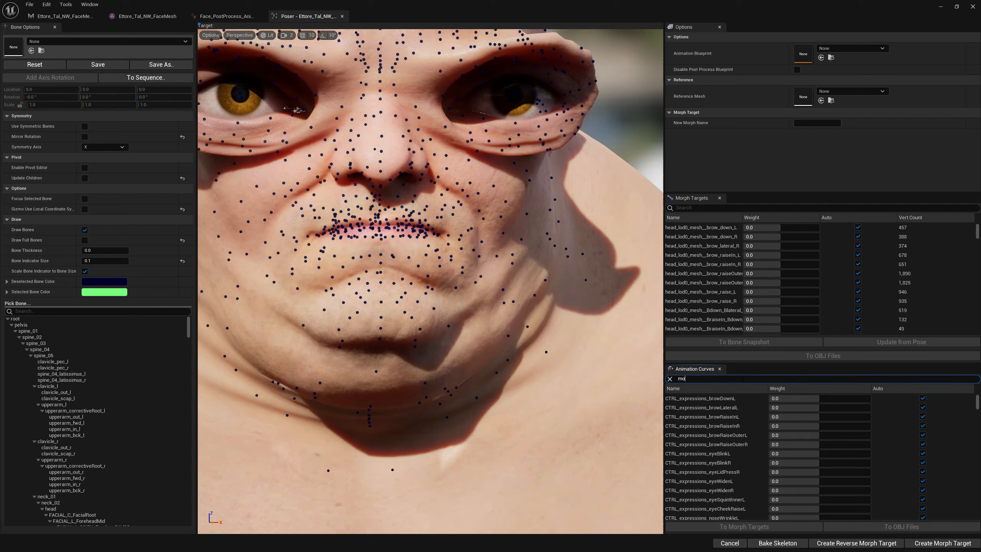
Filter the animation curves for mouthcorn and set mouthCornerPullL and mouthCornerPullR weights to 1.0.
type("mouth c")
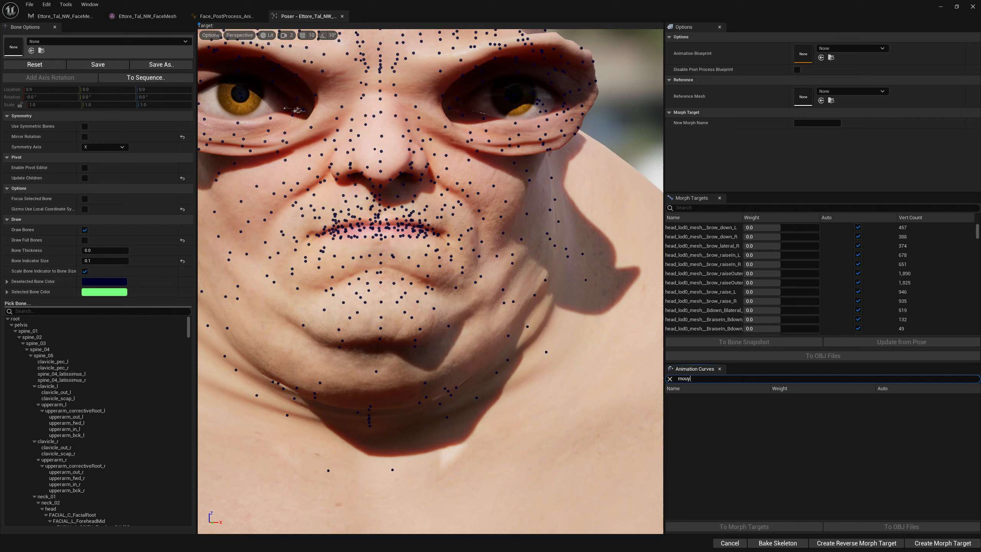
type("cor")
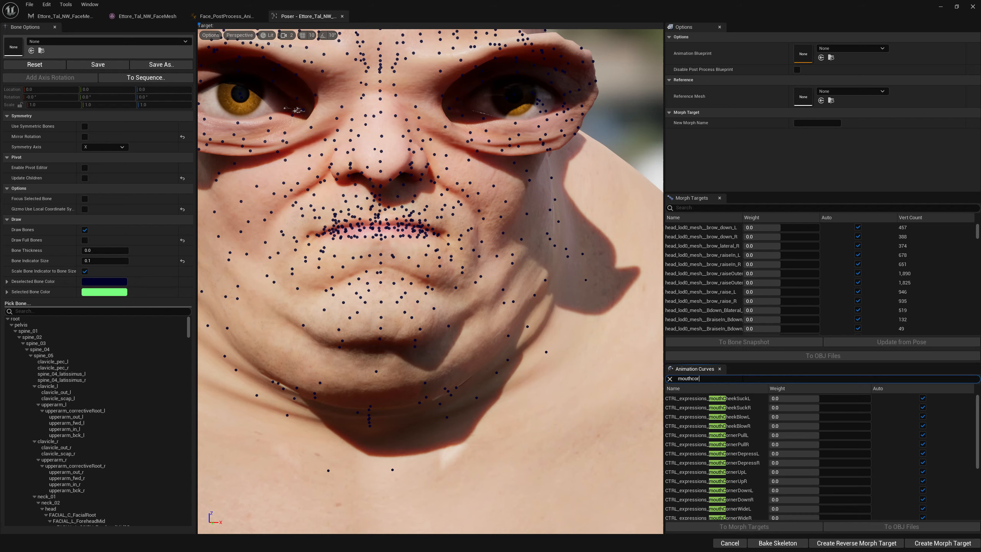
type("n")
left_click_drag(819, 399, 845, 399)
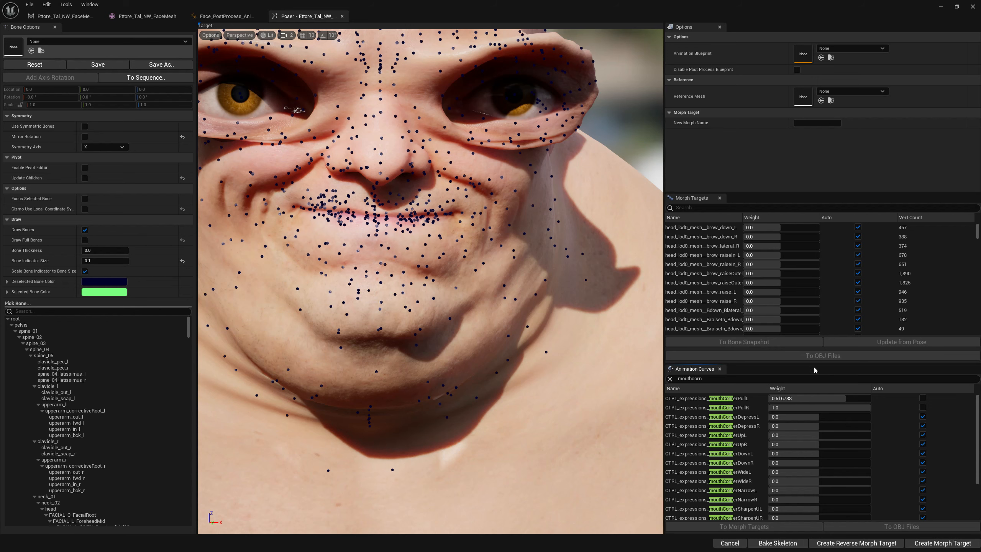
left_click_drag(834, 399, 859, 399)
Set the CTRL_expressions_mouthCornerPull_EvaluatedCurve morph target weight to 1.0 in the mesh editor to compare with the bone pose.
middle_click_drag(474, 212, 493, 255)
scroll(474, 212, "up", 3)
scroll(474, 212, "up", 1)
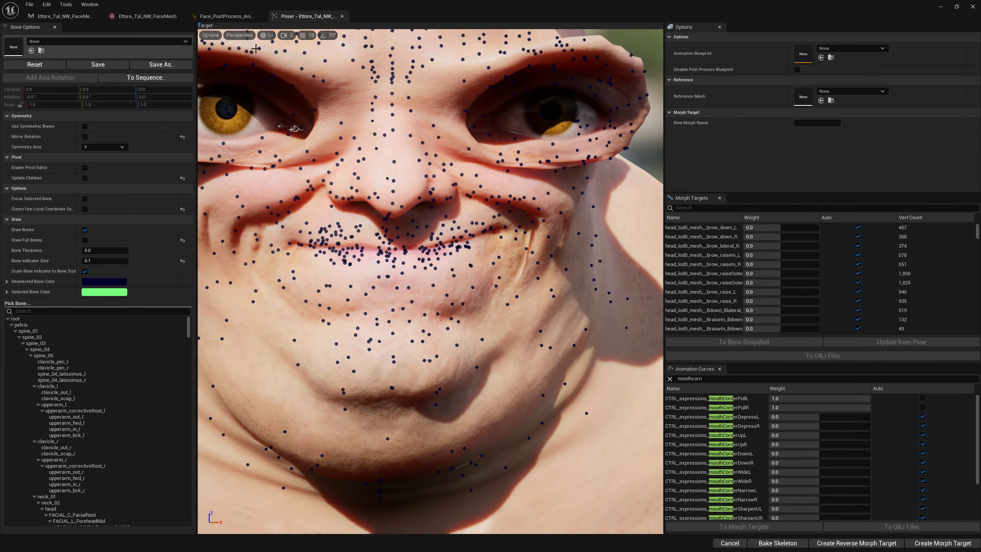
left_click(63, 15)
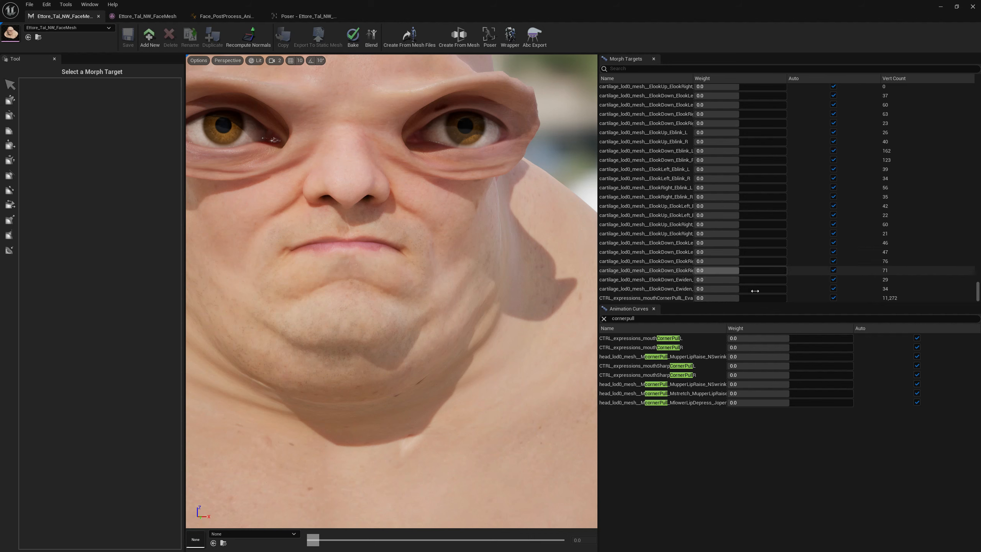
left_click_drag(732, 298, 786, 298)
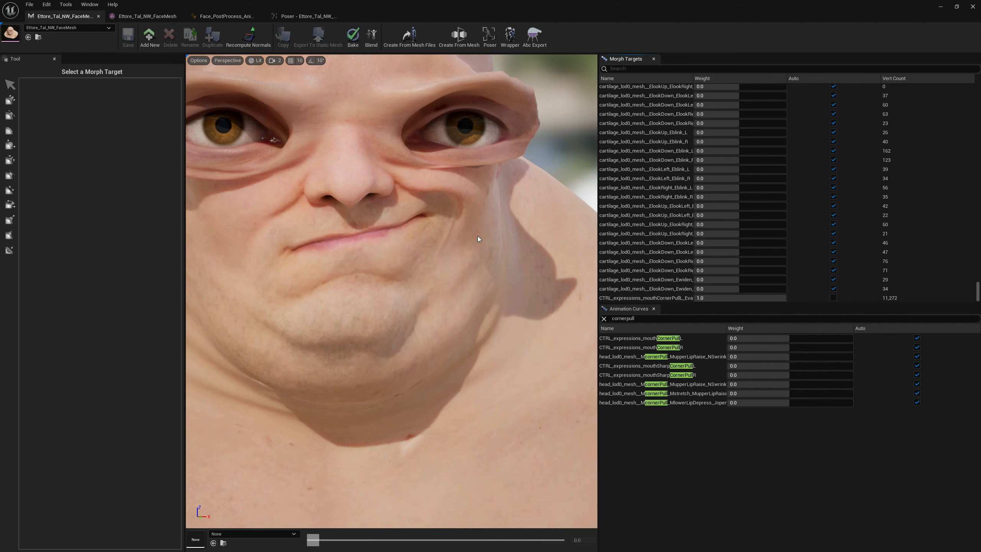
left_click(307, 15)
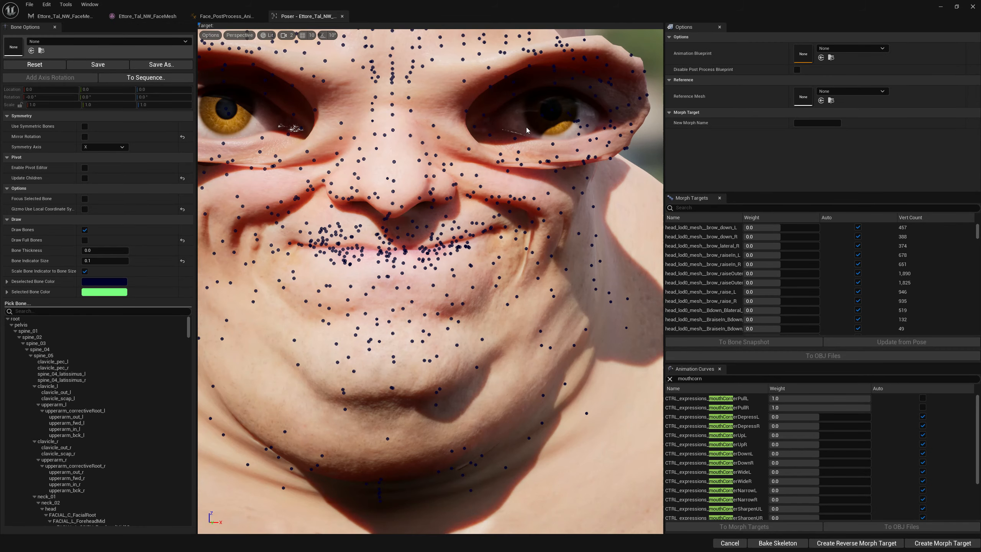